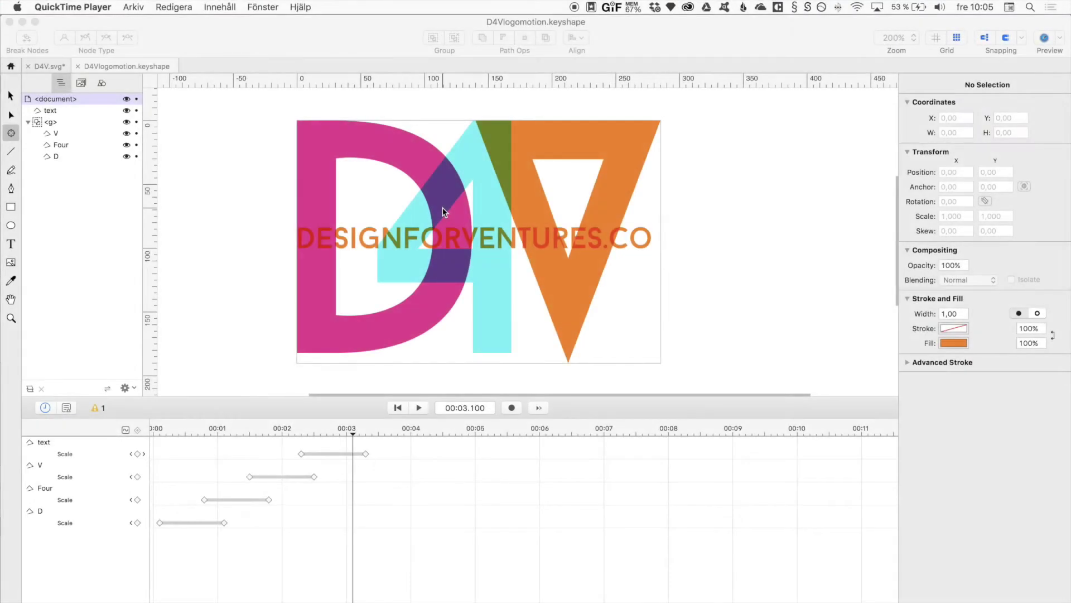
Bring the D4V logo document forward and scrub the timeline to 00:03 to replay its animation.
left_click(257, 168)
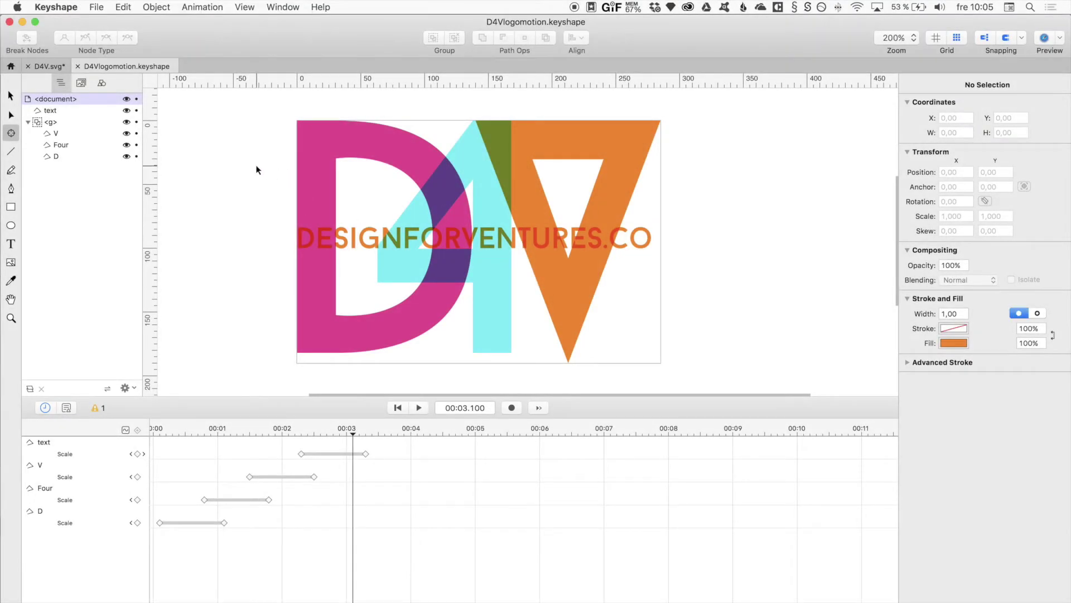
left_click_drag(325, 428, 365, 438)
Review the export settings, keeping SVG format and KeyshapeJS Animation.
left_click(96, 7)
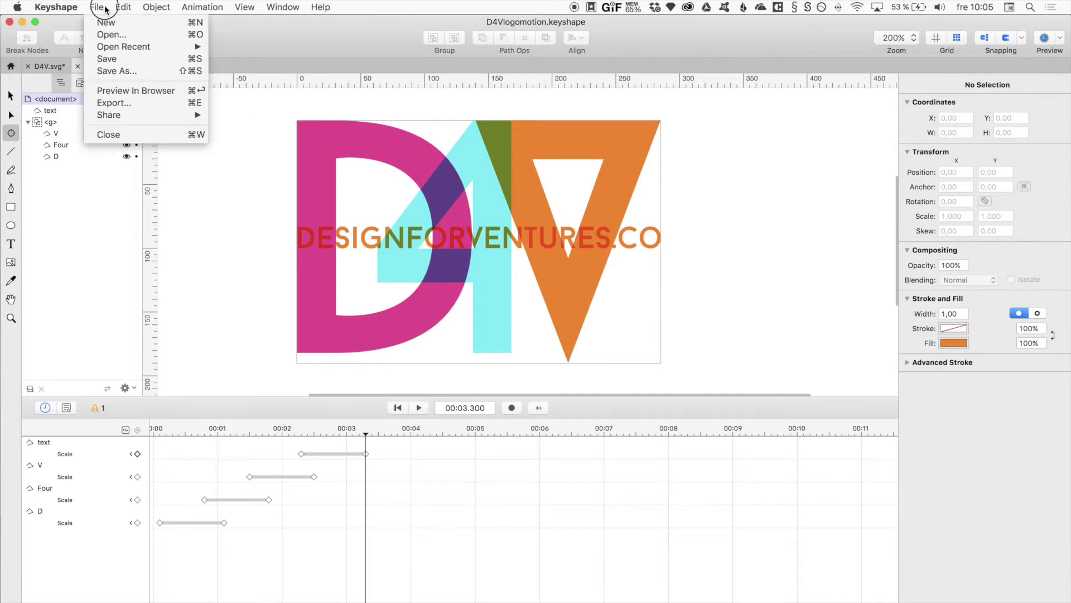
mouse_move(197, 116)
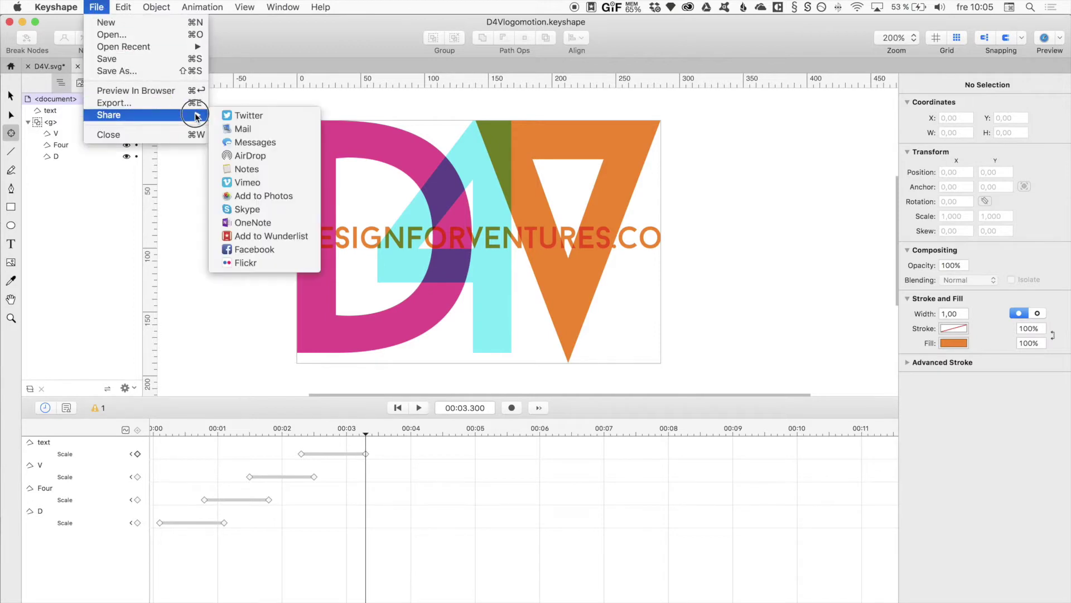
left_click(168, 102)
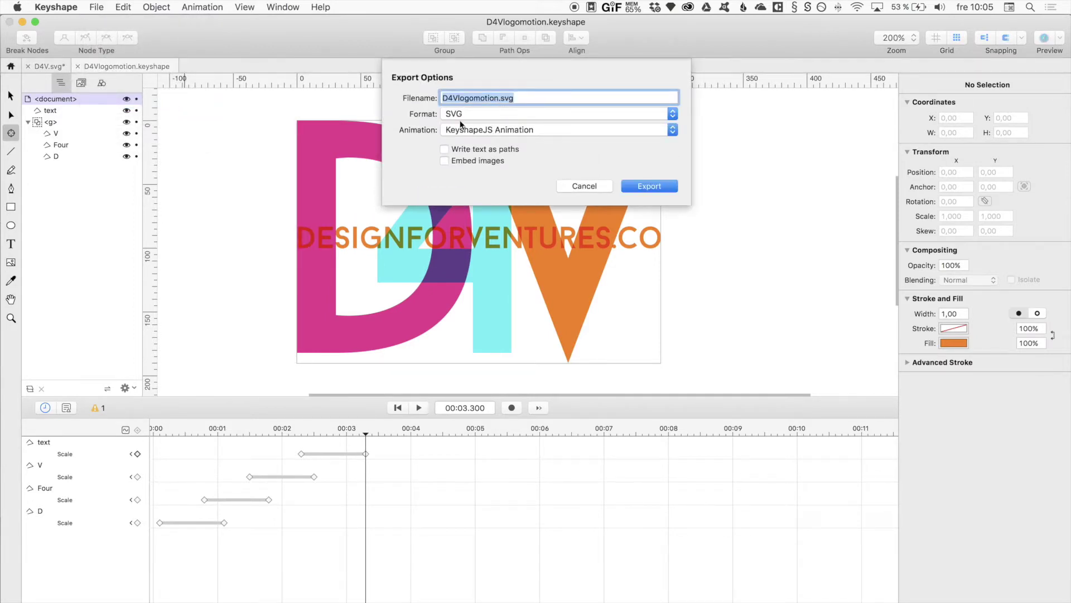
left_click(461, 115)
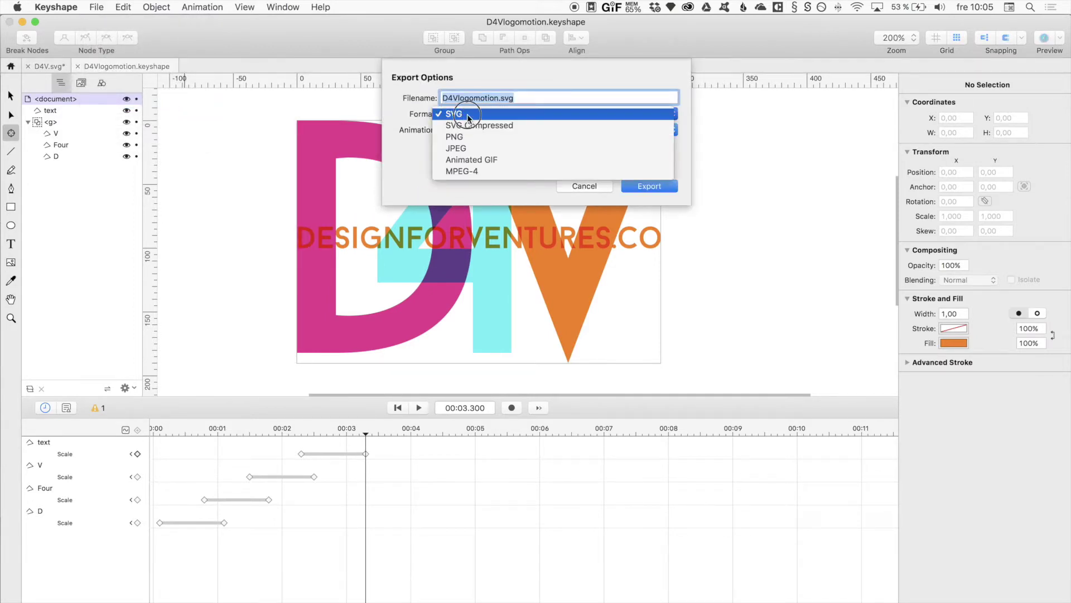
left_click(416, 91)
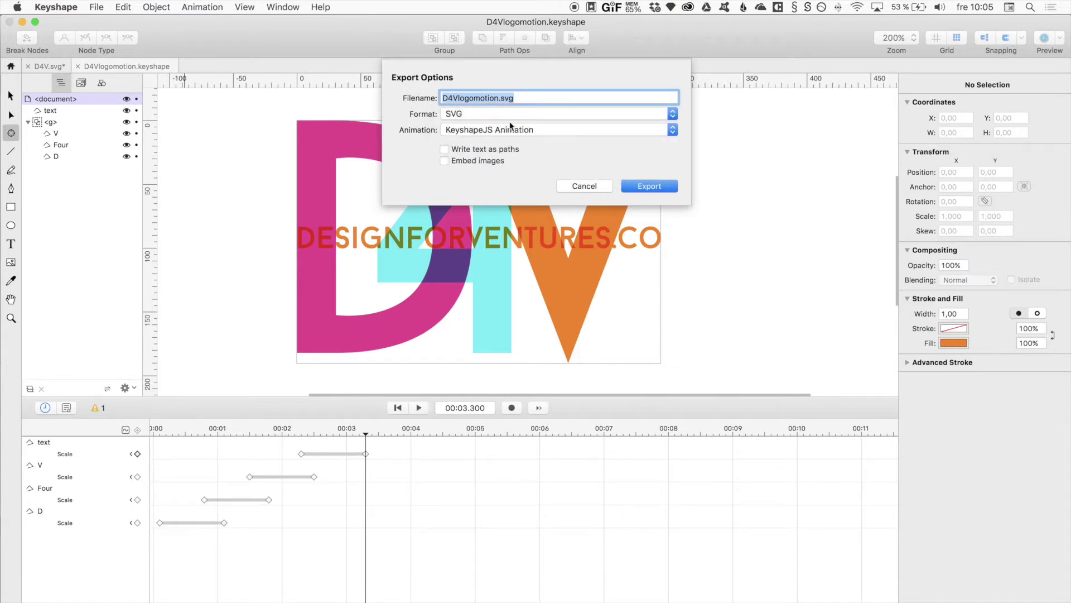
left_click(474, 113)
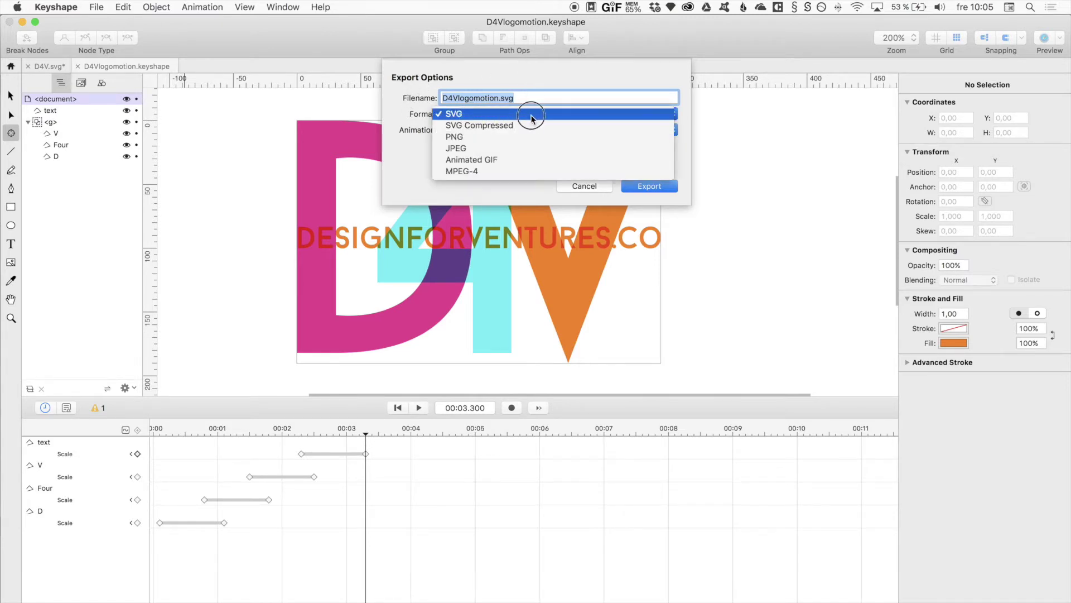
left_click(410, 103)
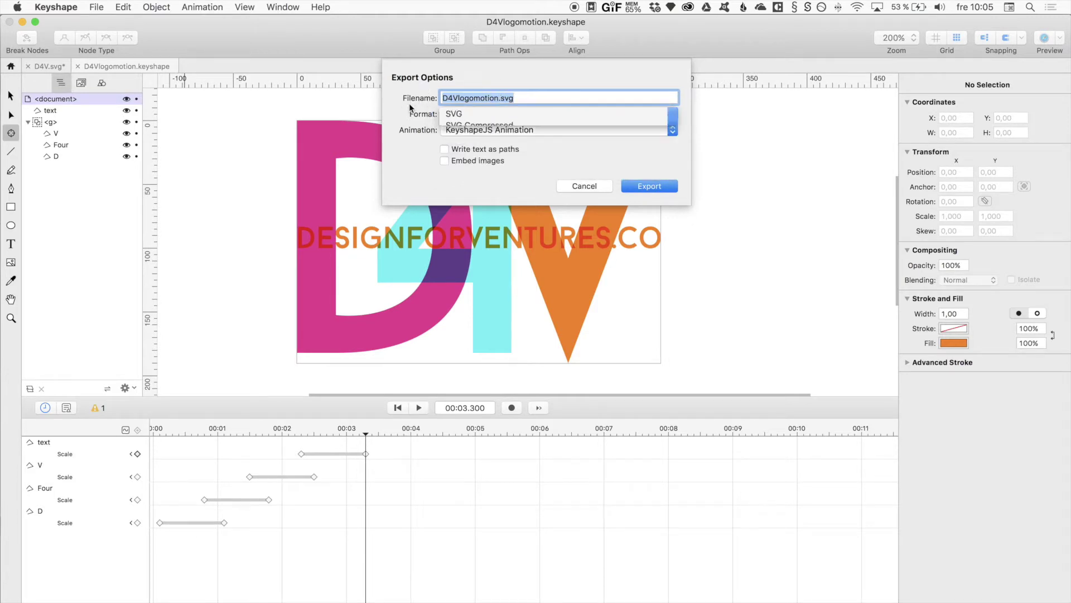
left_click(520, 136)
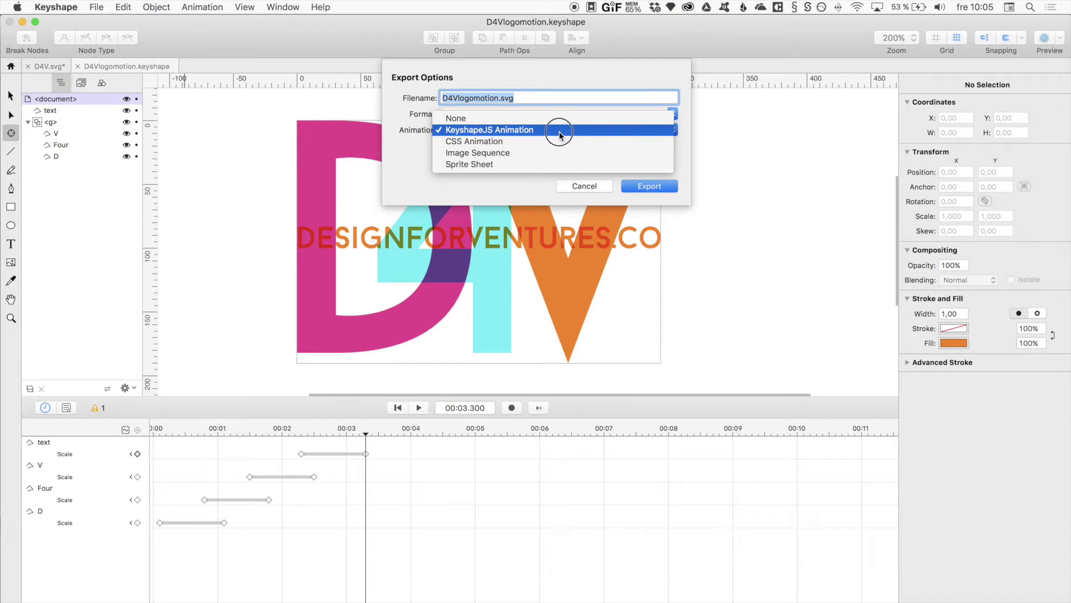
left_click(483, 133)
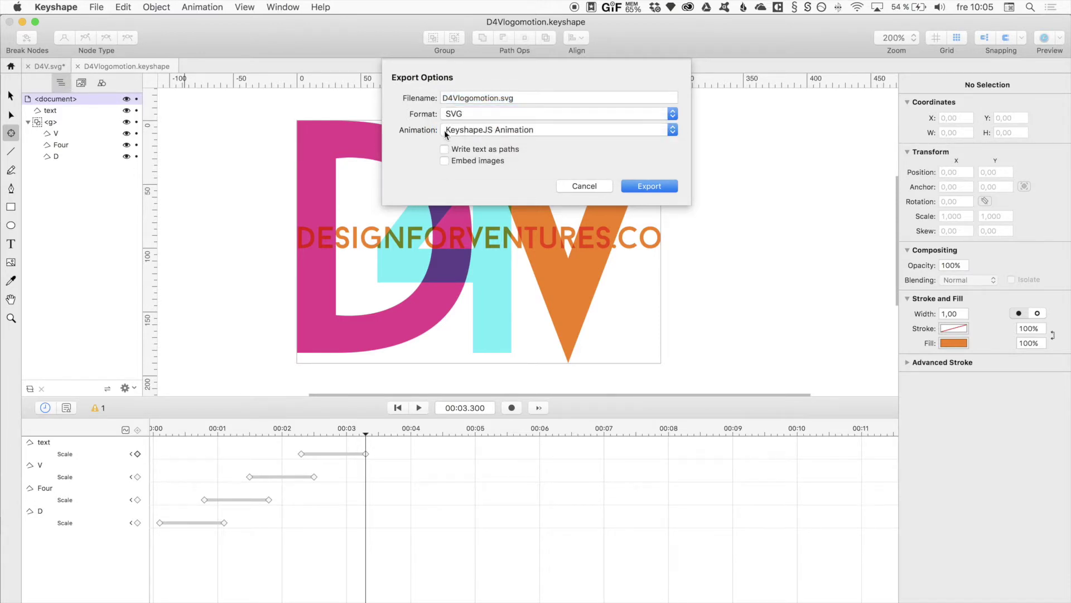
Cancel the export without saving and open the Keyshape Help documentation.
left_click(327, 11)
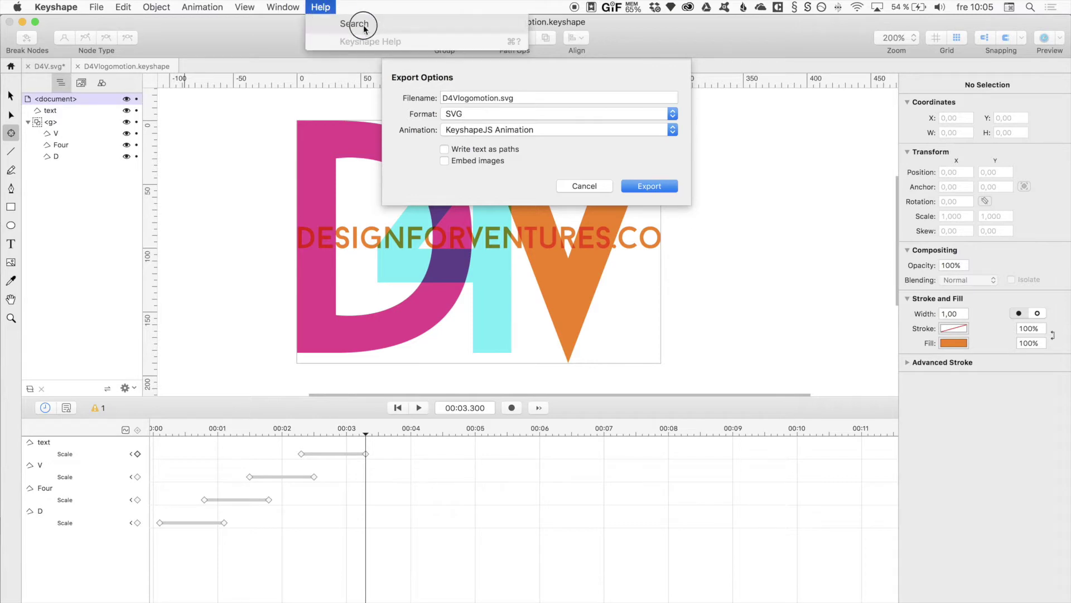
left_click(312, 7)
left_click(313, 6)
left_click(579, 185)
left_click(579, 186)
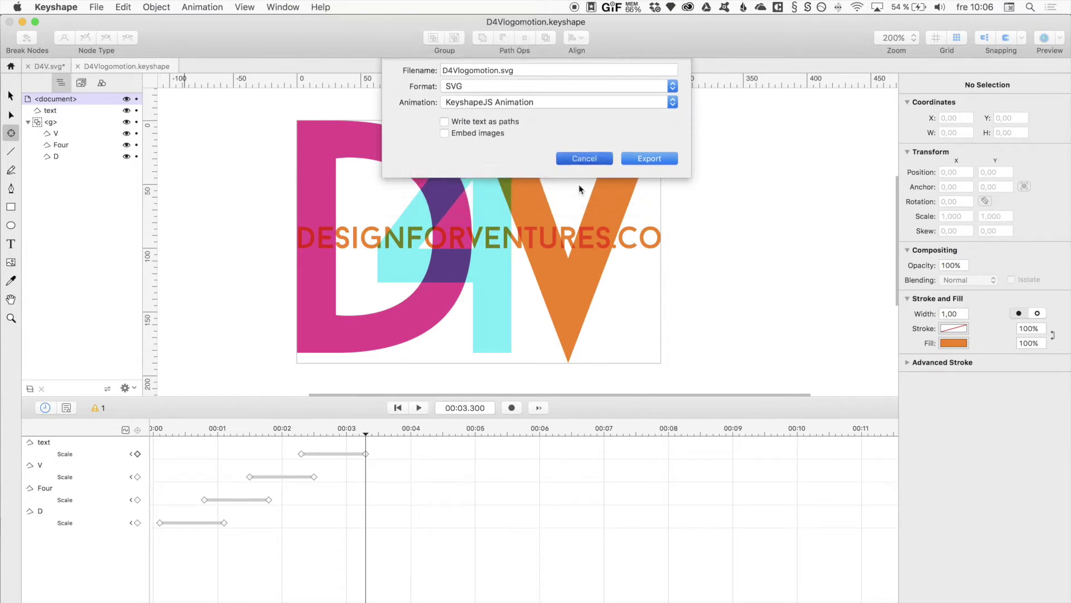
left_click(315, 7)
left_click(360, 43)
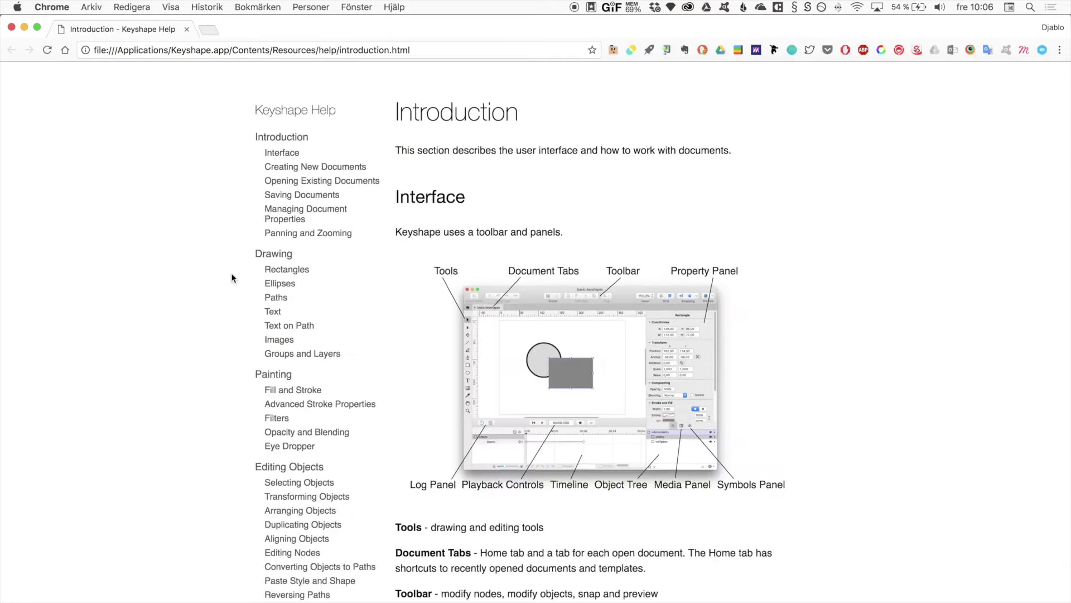
Read the help's Exporting section on KeyshapeJS Animation, then return to Keyshape.
scroll(223, 270, "down", 15)
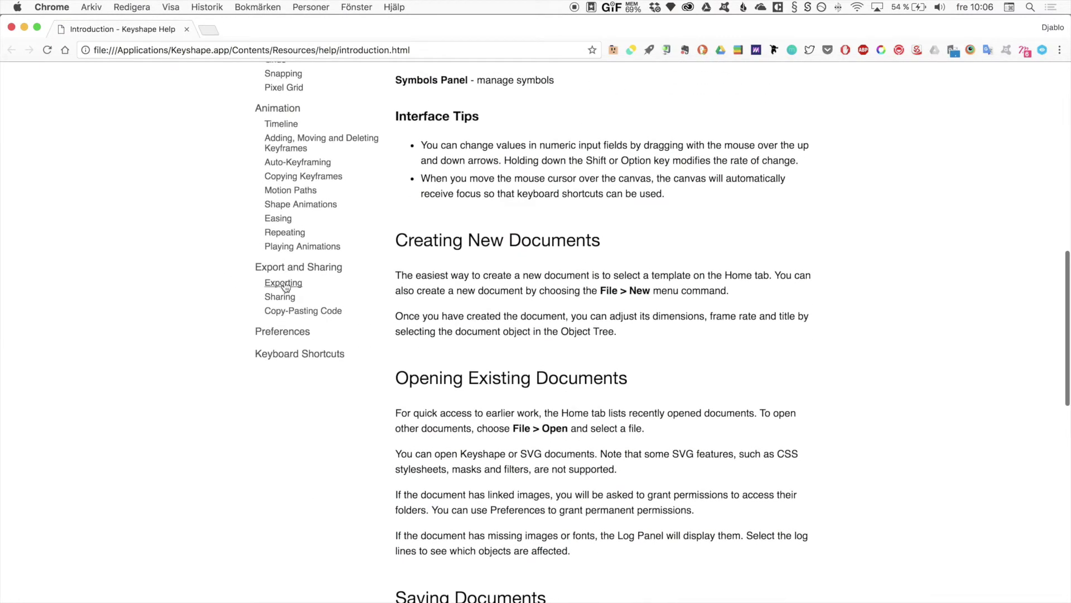
left_click(282, 277)
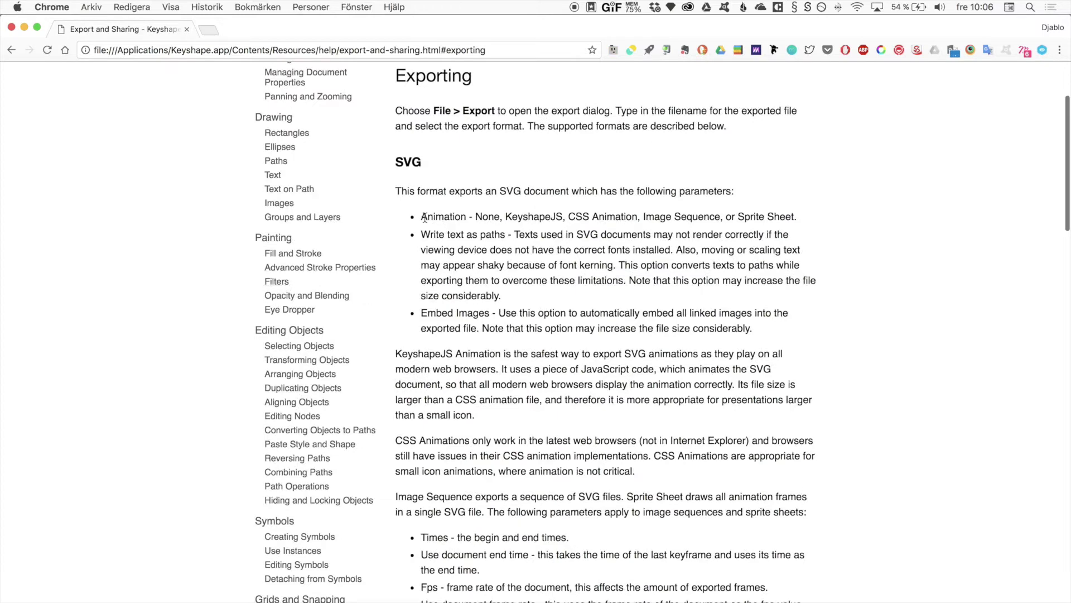
scroll(424, 284, "down", 1)
scroll(424, 283, "down", 3)
left_click_drag(395, 291, 493, 358)
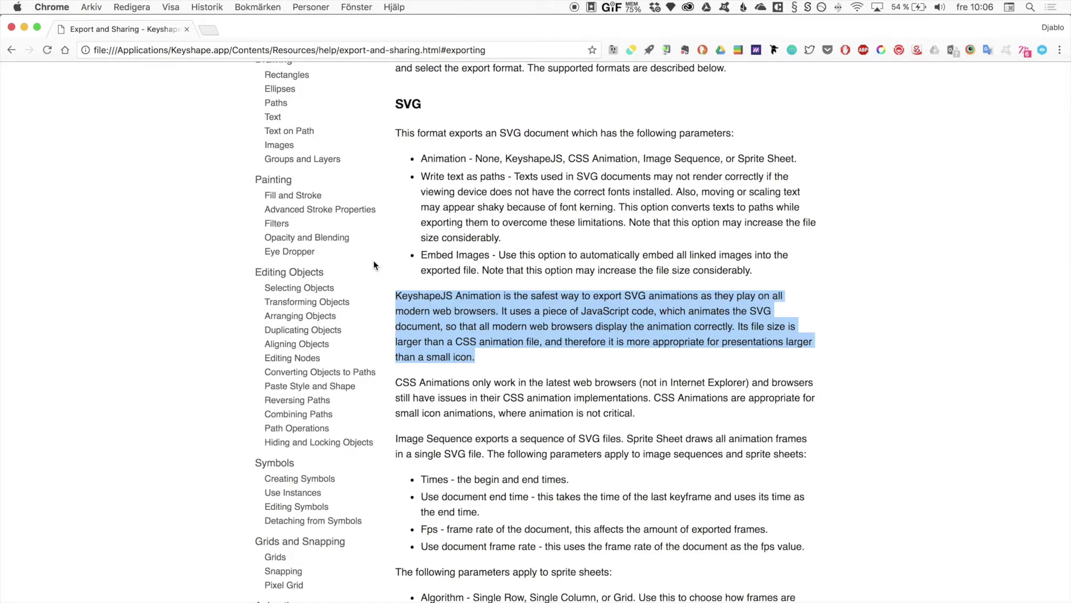
key("super+Tab")
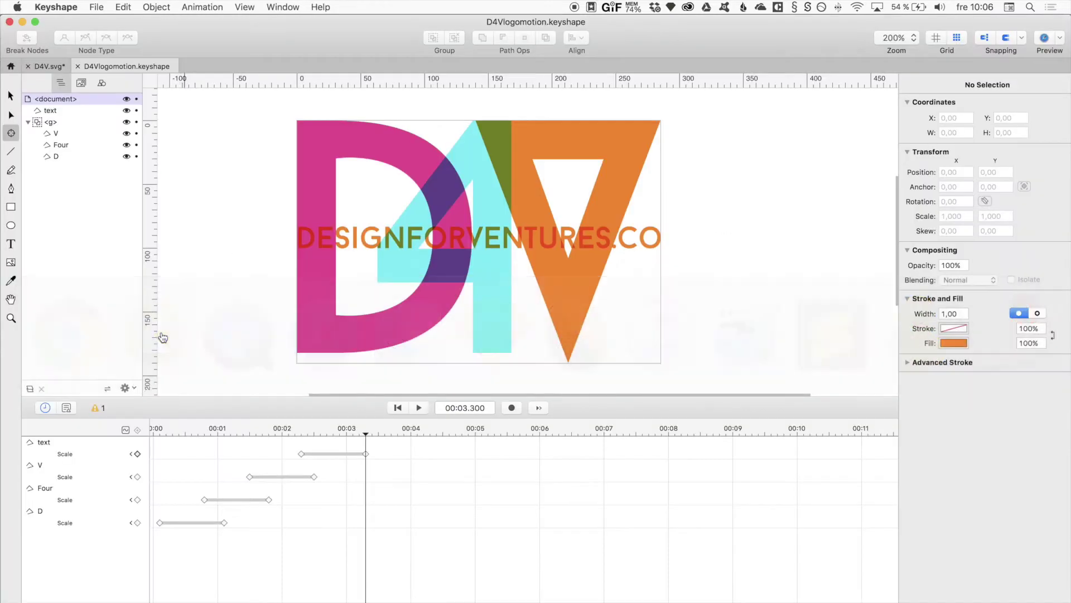
Export the logo as D4Vlogomotion.svg with SVG and KeyshapeJS Animation into the Keyshape folder.
left_click(98, 7)
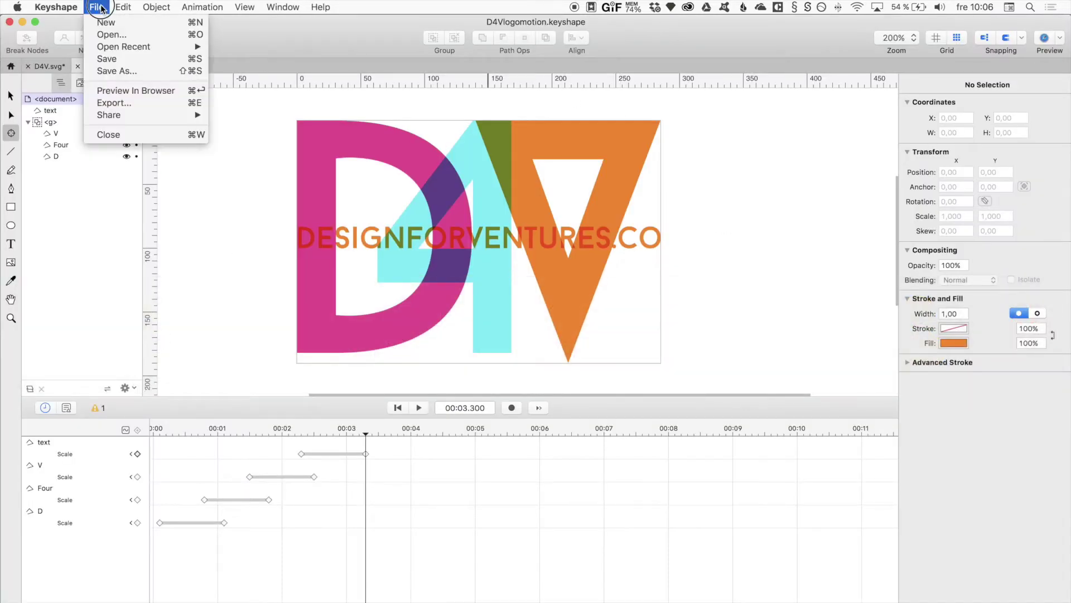
left_click(113, 102)
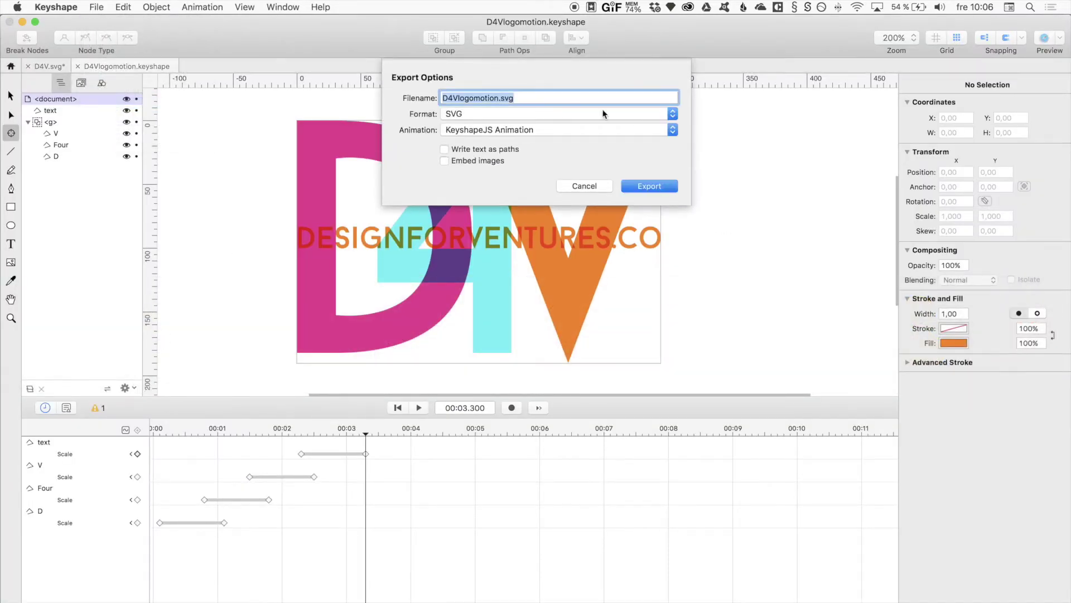
left_click(477, 132)
left_click(491, 212)
left_click(592, 98)
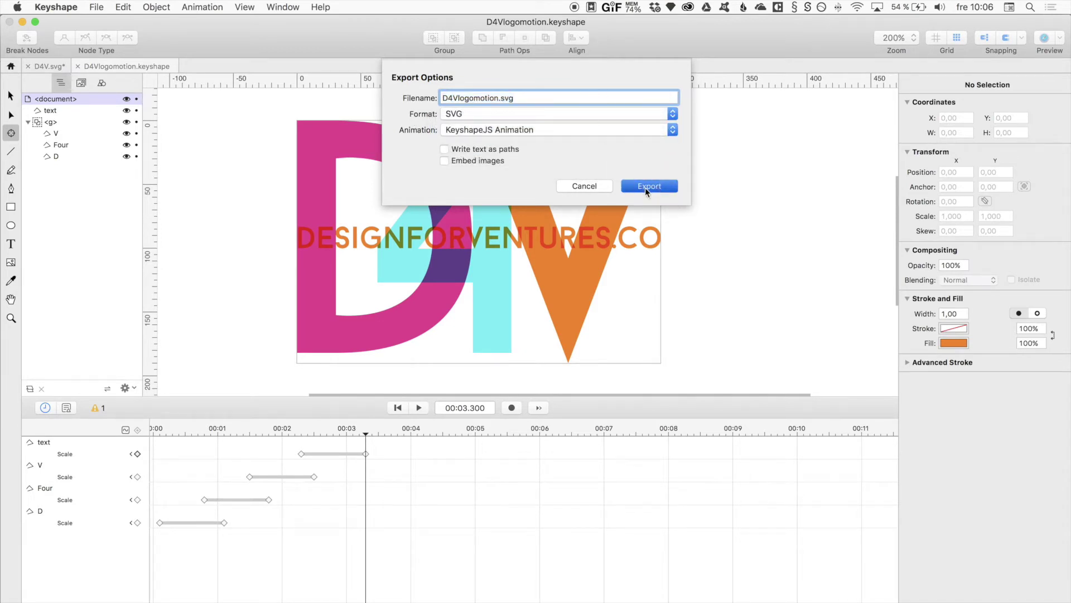
left_click(645, 188)
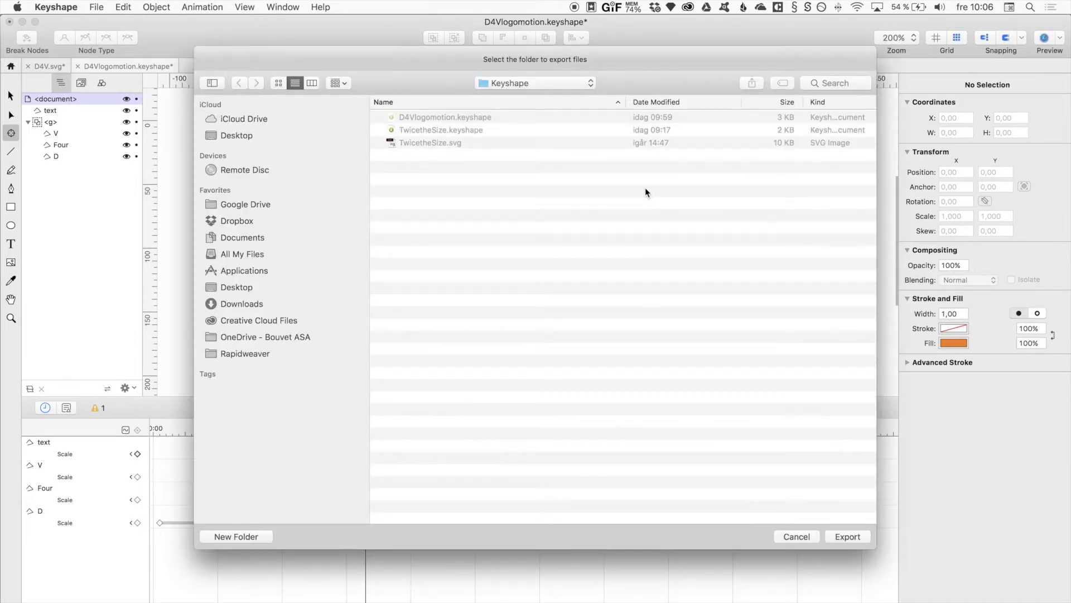
left_click(519, 84)
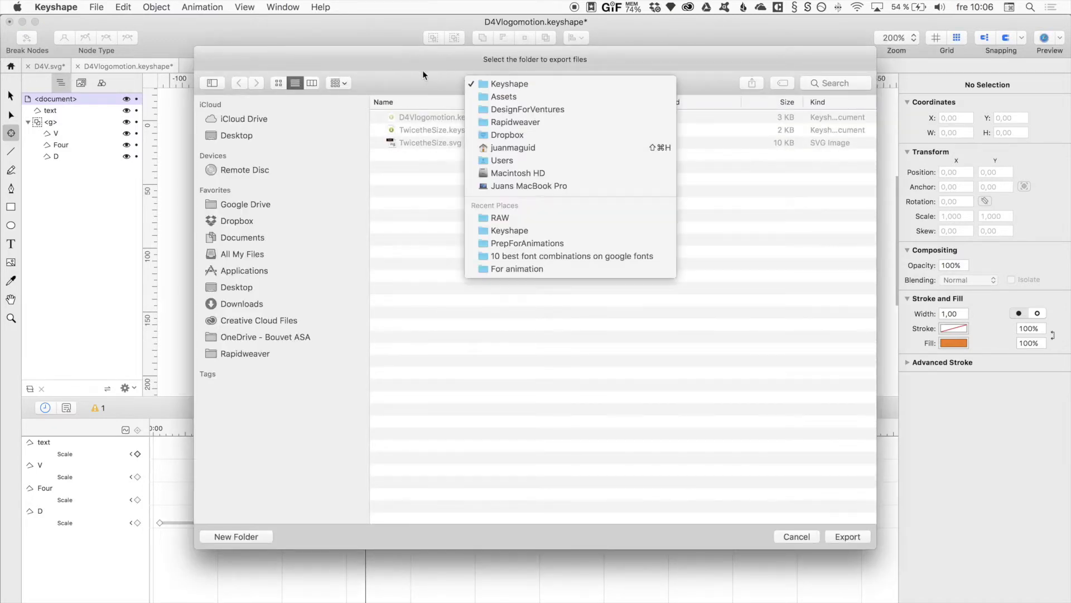
key("Escape")
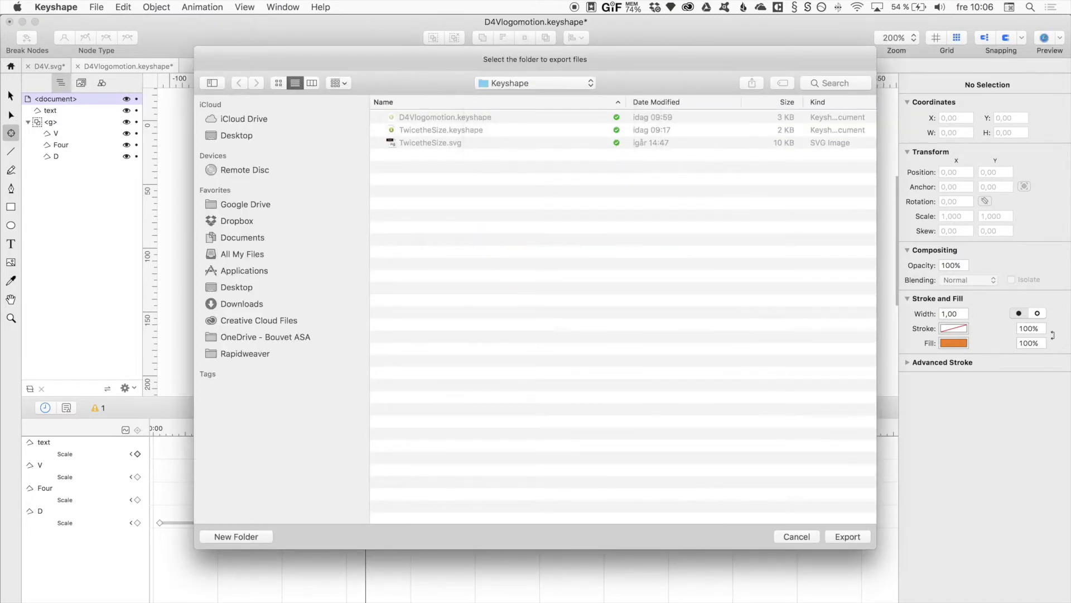
left_click(855, 540)
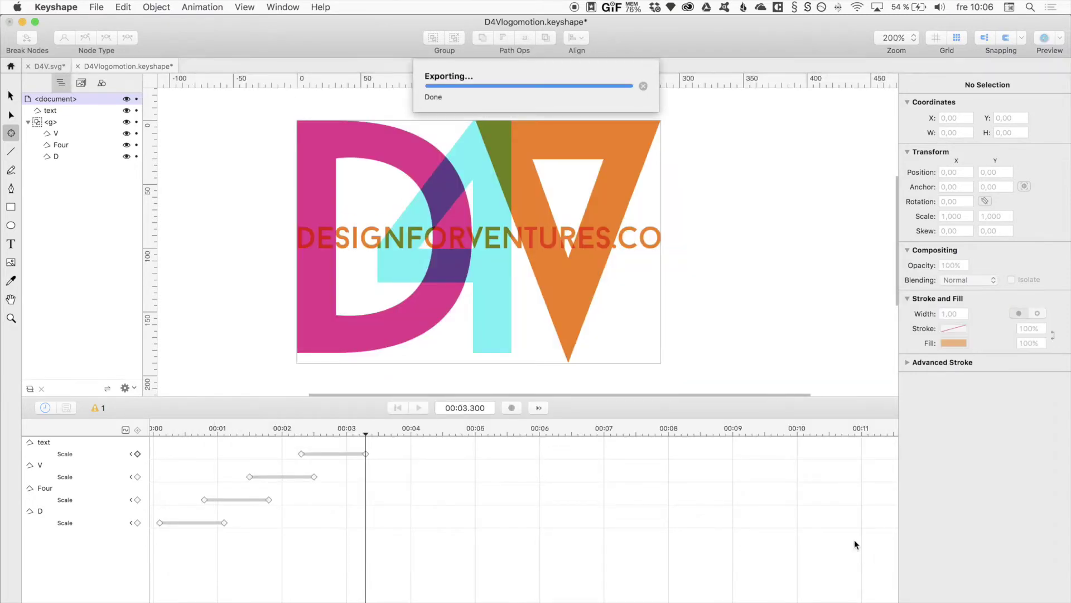
key("super+Tab")
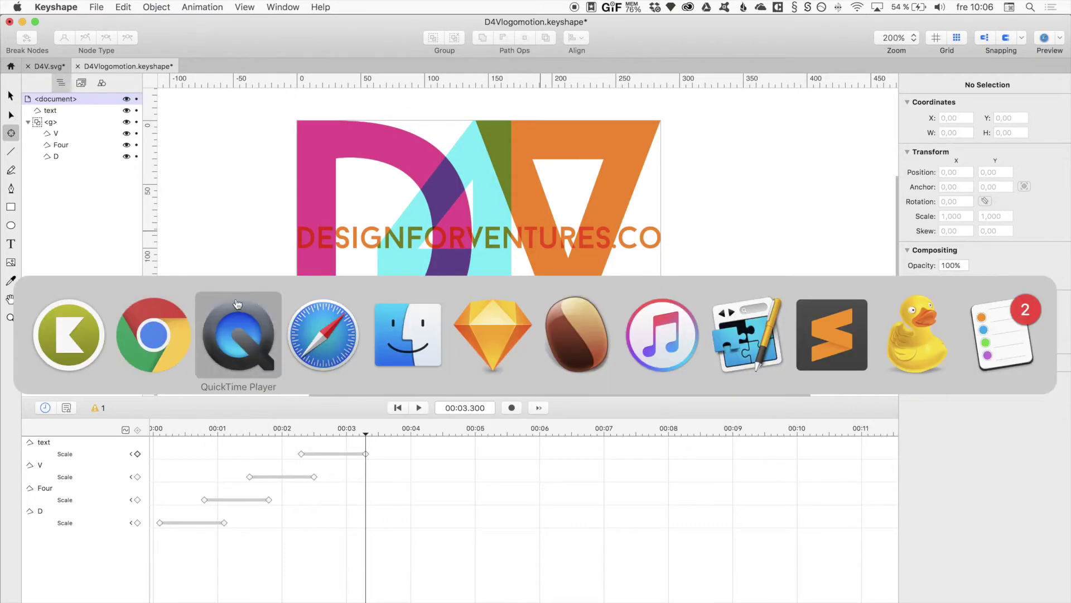
Locate D4Vlogomotion.keyshape in Finder's Keyshape folder via the Dropbox recent files list.
left_click(398, 334)
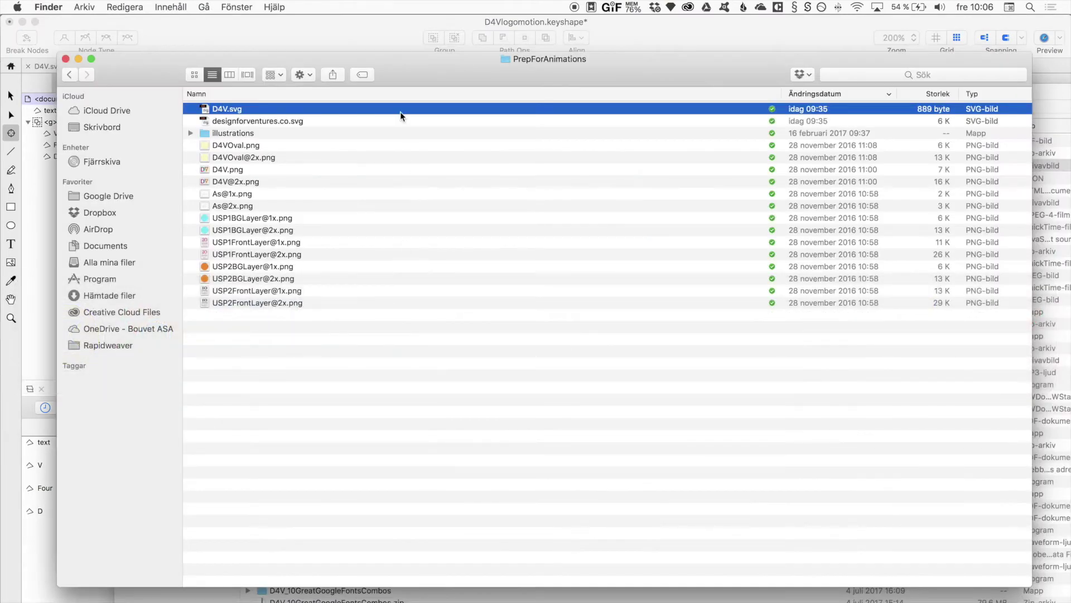
key("super+Up")
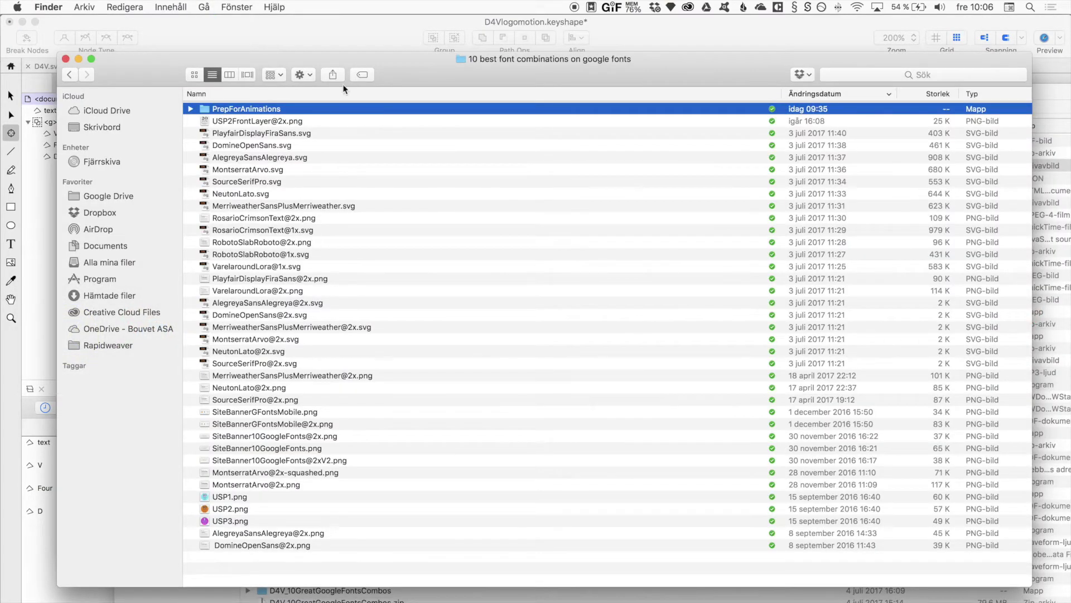
key("super+Up")
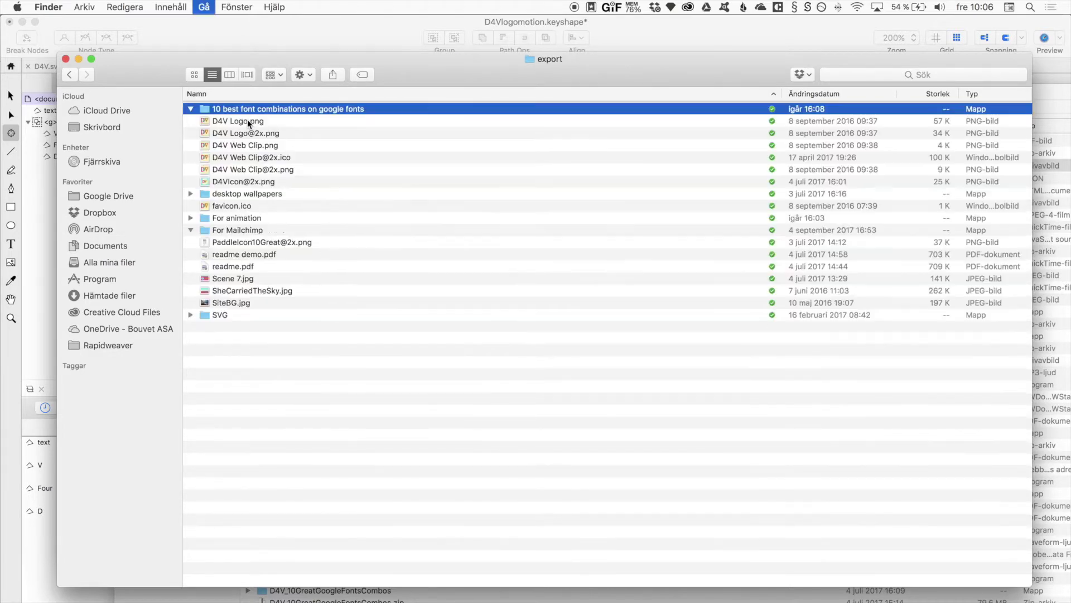
left_click(654, 7)
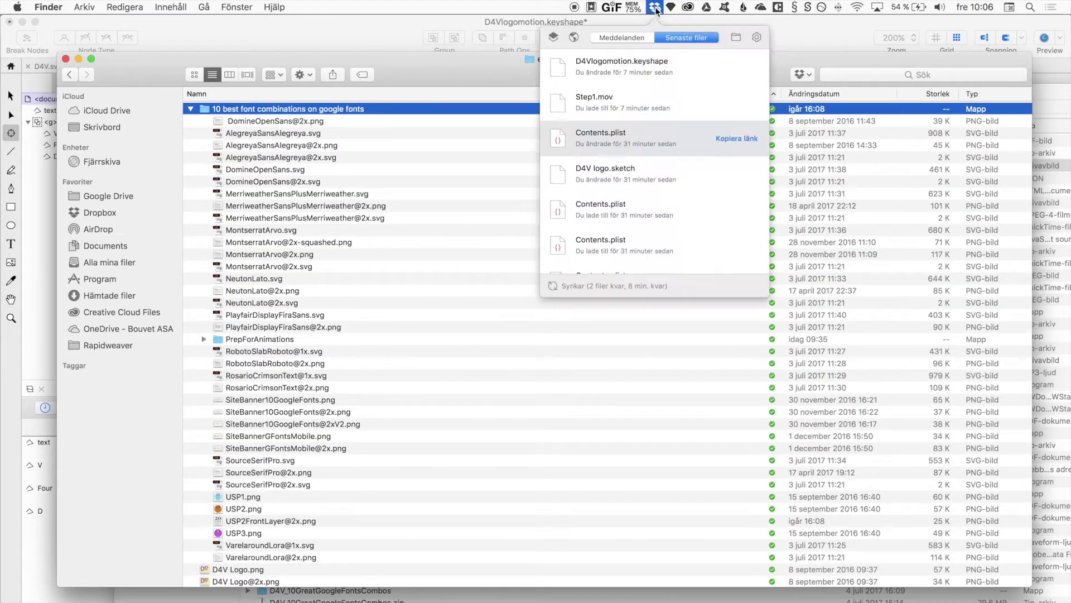
mouse_move(719, 68)
left_click(716, 67)
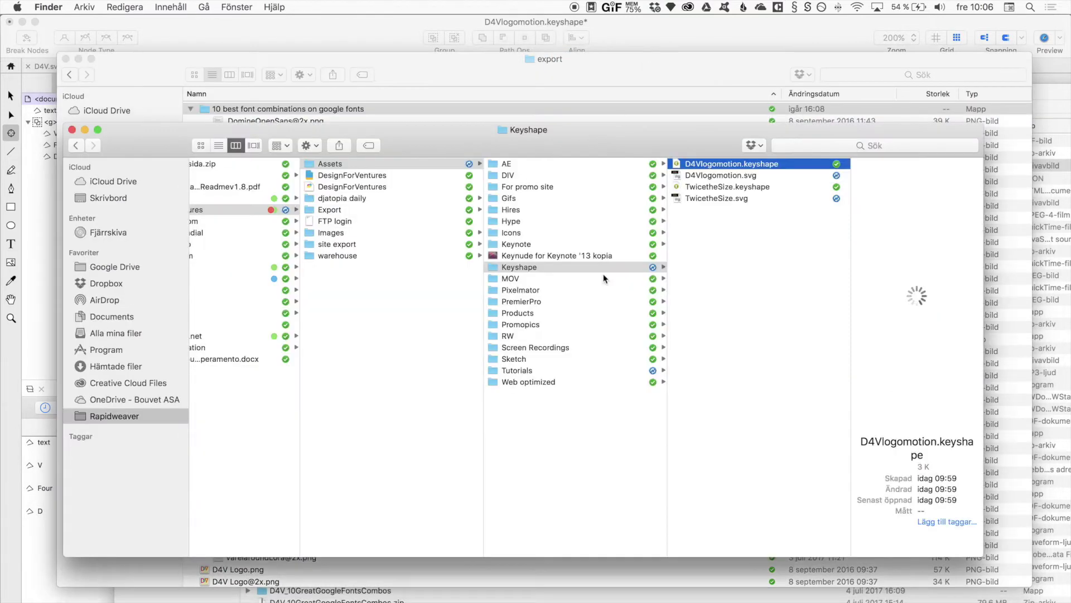
Quick Look the exported D4Vlogomotion.svg, then drag it onto Safari to view it.
key("Down")
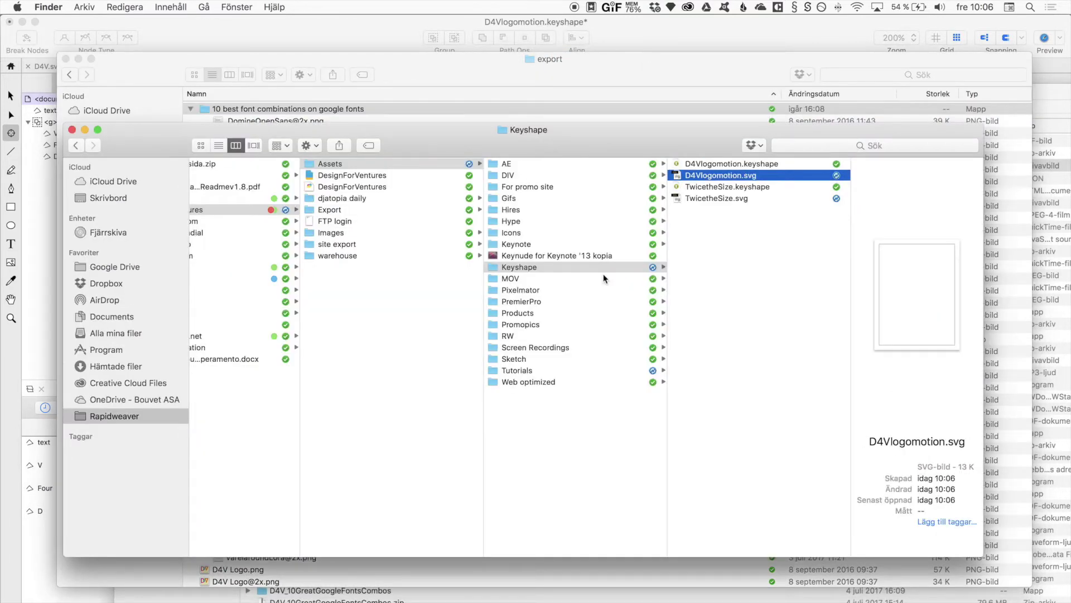
key("space")
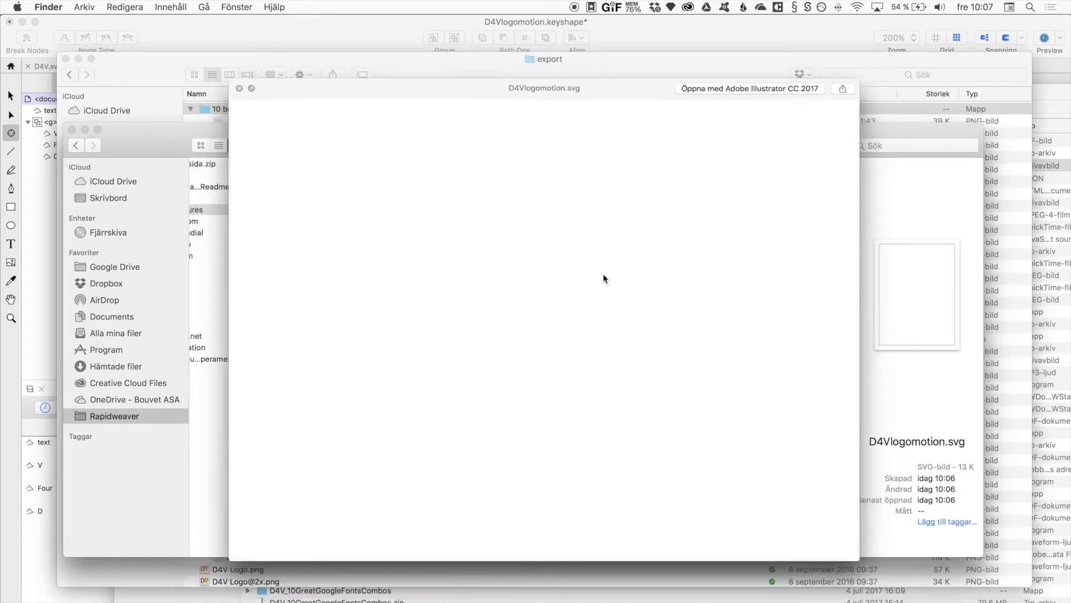
key("space")
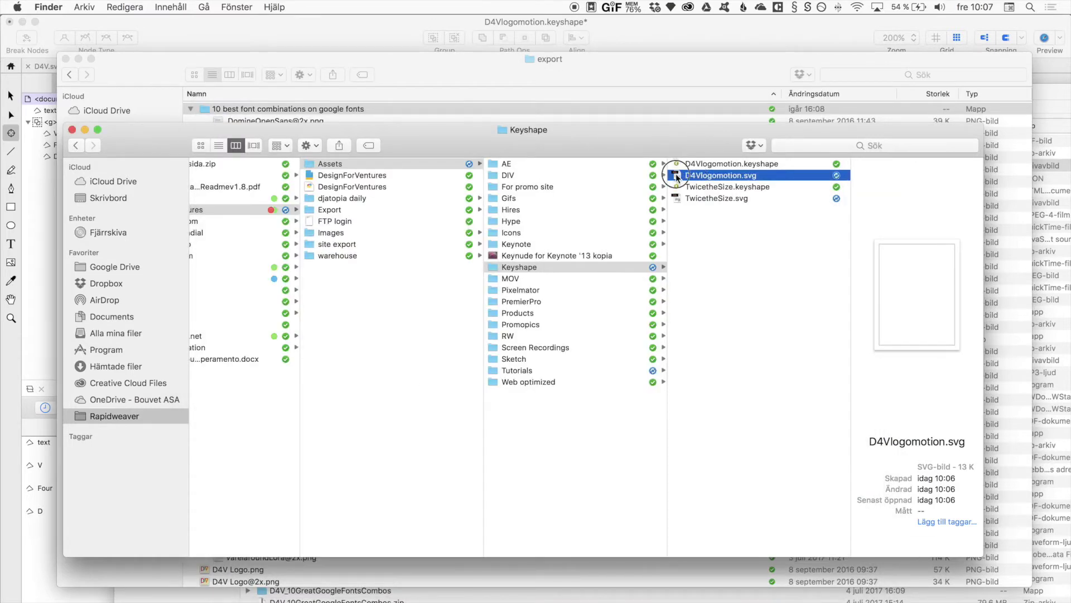
left_click_drag(677, 177, 234, 575)
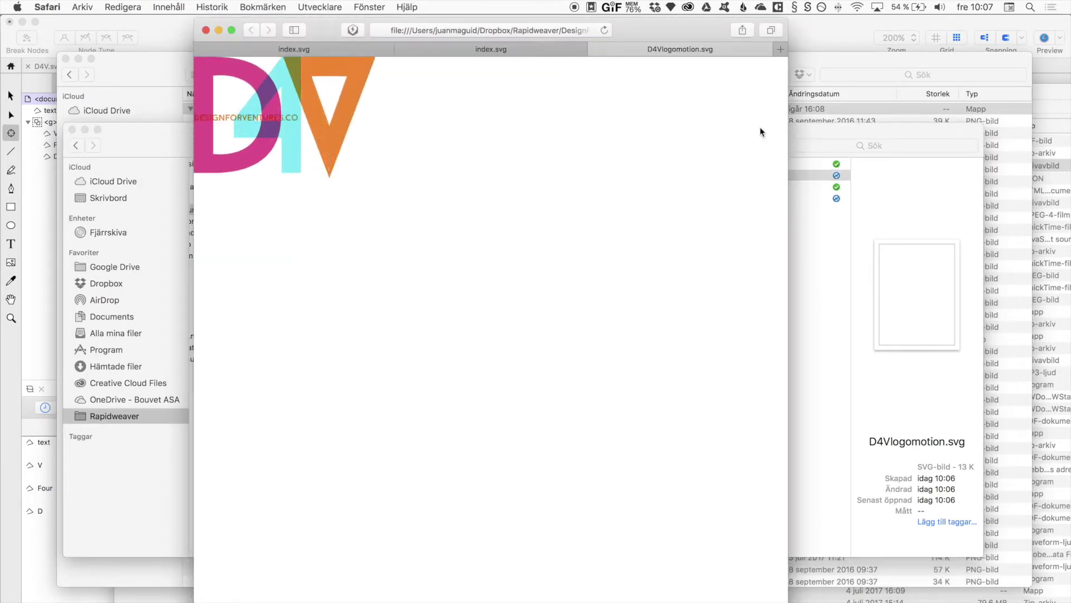
Bring Finder's Keyshape folder back in front after the Safari animation finishes.
left_click(806, 132)
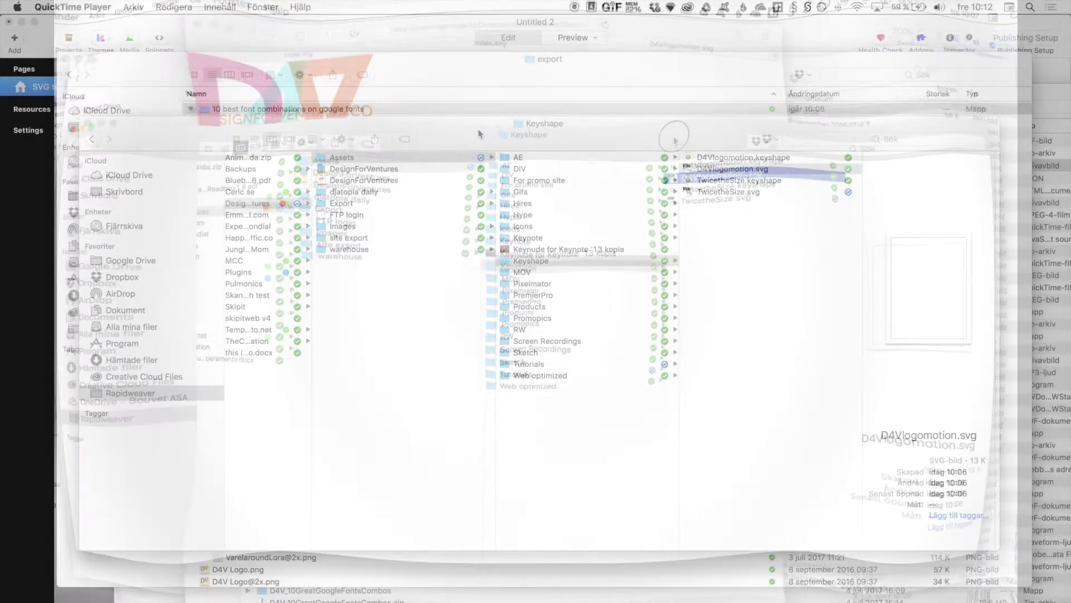
Open D4Vlogomotion.svg in Sublime Text from its Open With context menu.
left_click(685, 167)
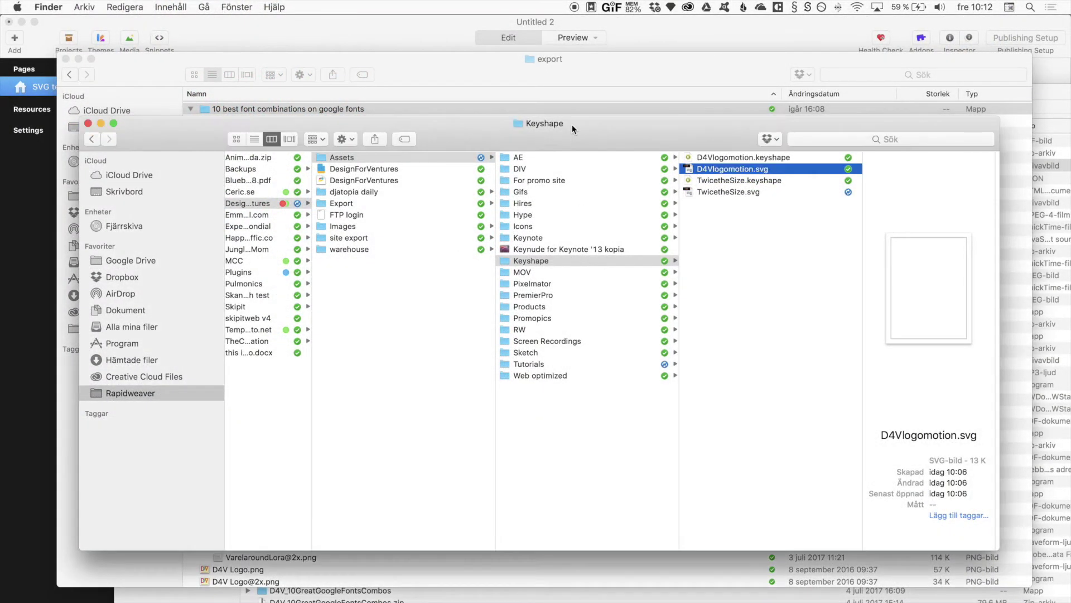
right_click(688, 171)
mouse_move(798, 185)
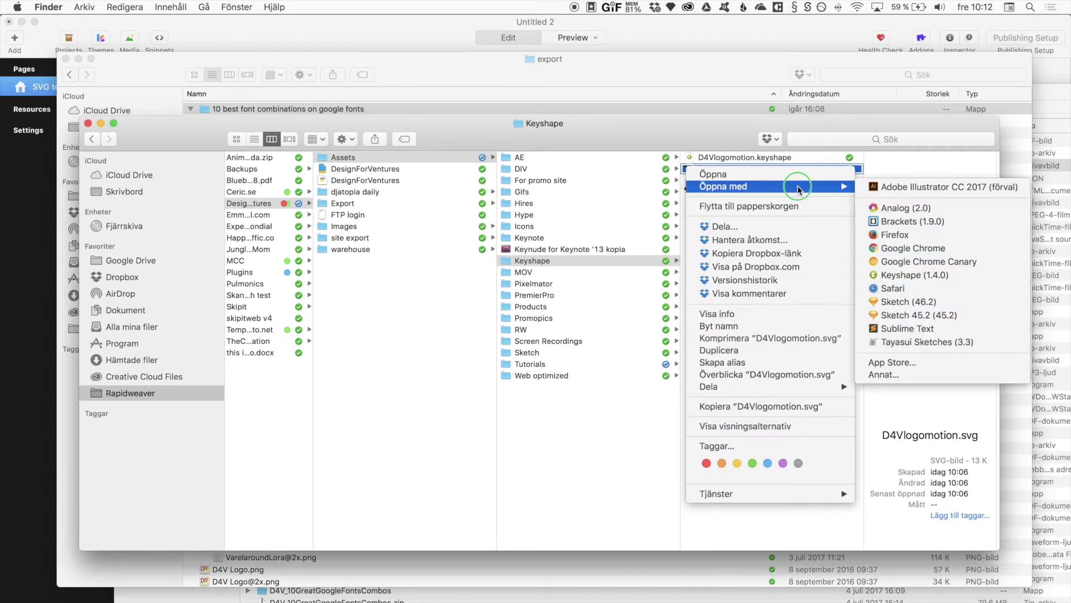
left_click(878, 329)
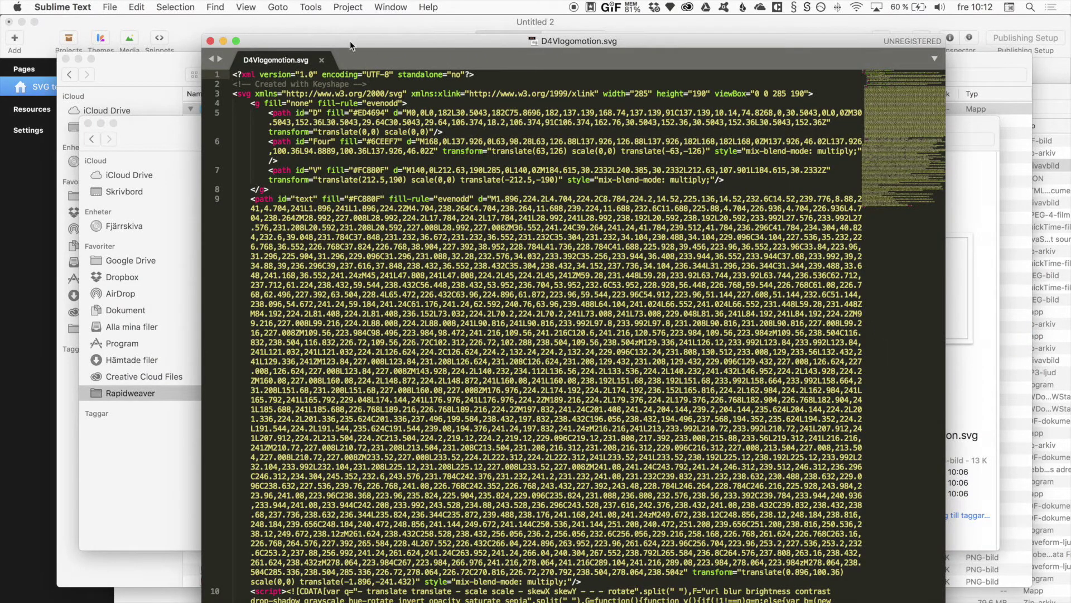
Reposition the Sublime Text window and scroll through the D4Vlogomotion.svg source code.
left_click_drag(352, 43, 322, 23)
scroll(385, 265, "down", 15)
scroll(382, 246, "up", 15)
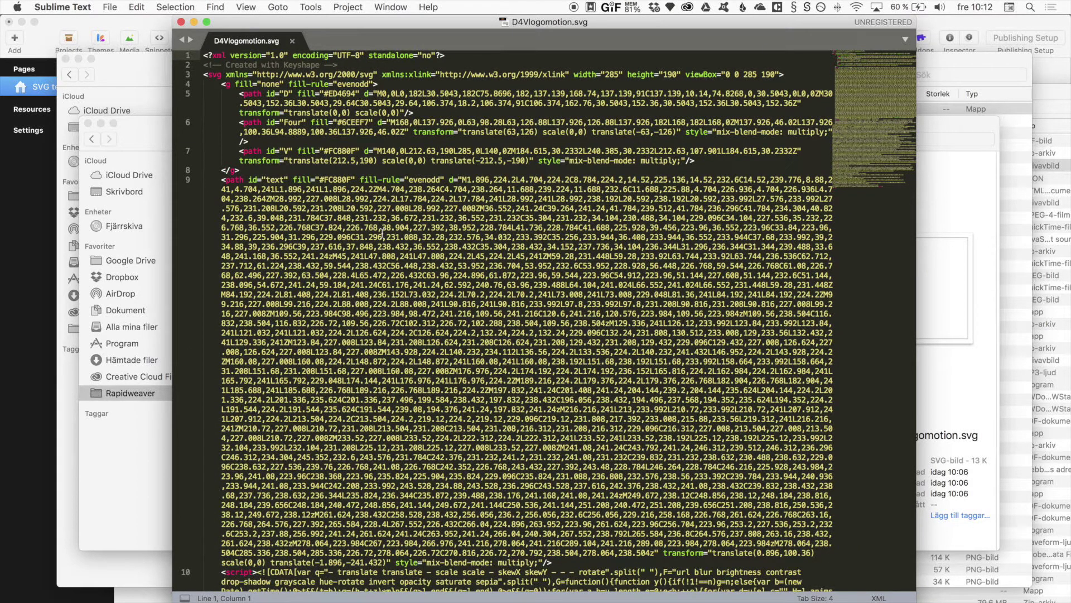
key("super+Tab")
key("super+Tab")
key("super+Tab")
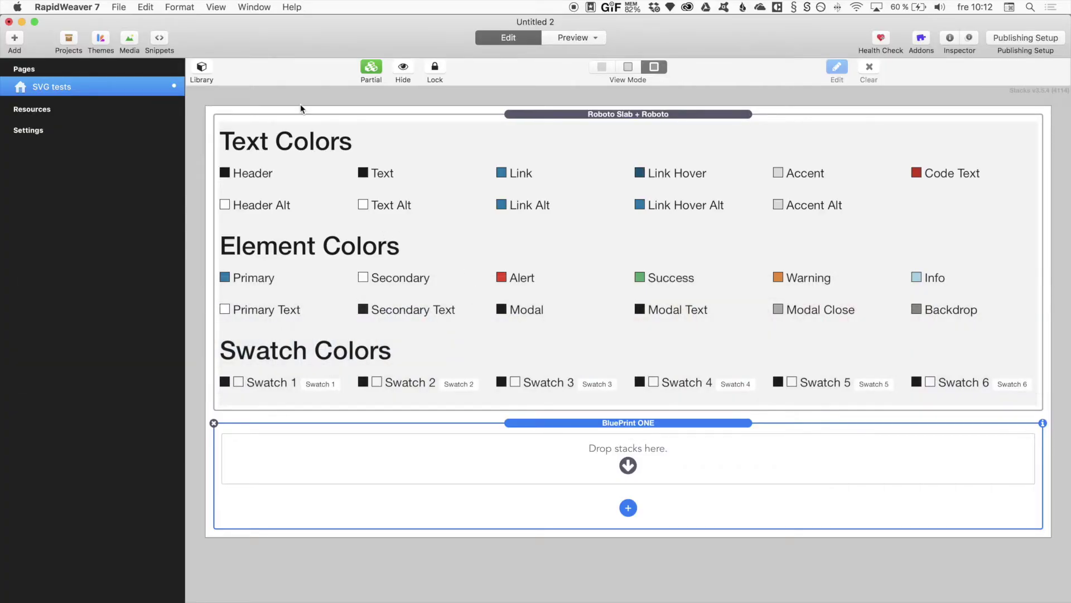
Find BluePrint SVG in the Stacks library and drag it into the BluePrint ONE container.
left_click(202, 73)
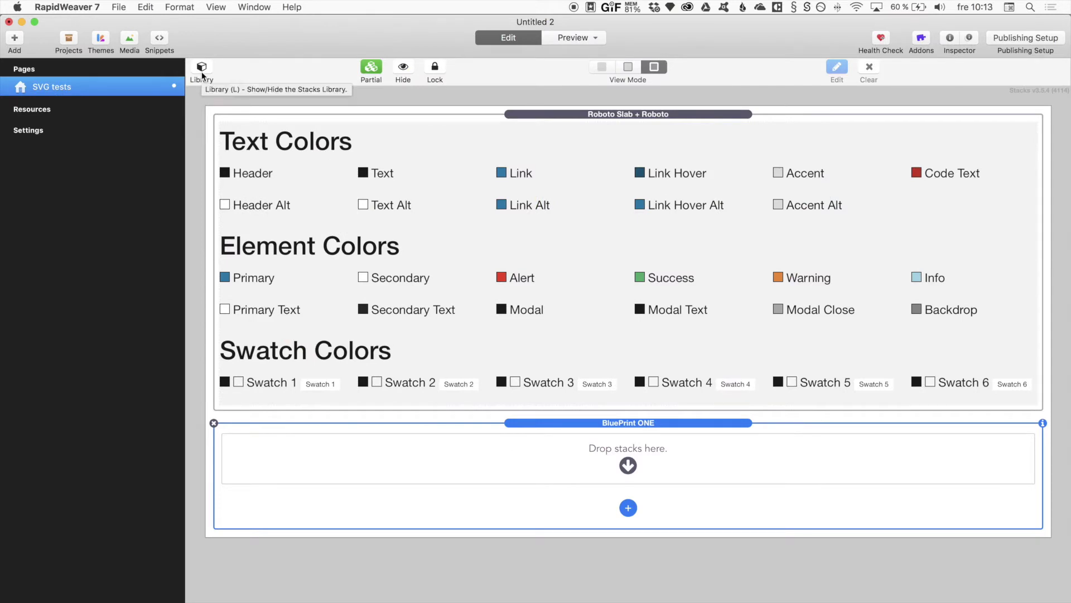
left_click(202, 72)
left_click(268, 146)
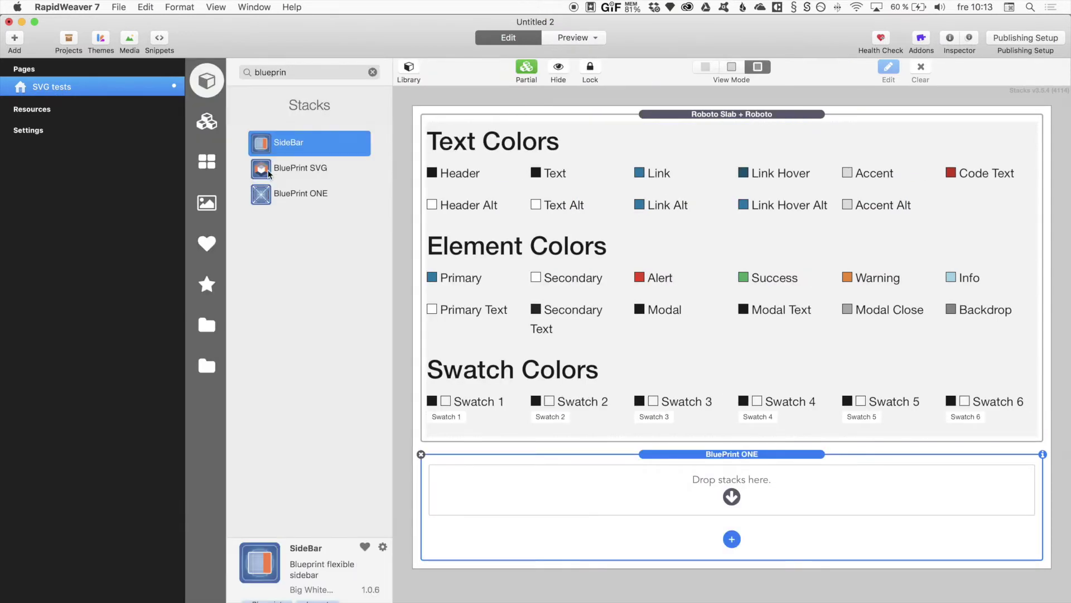
left_click(279, 191)
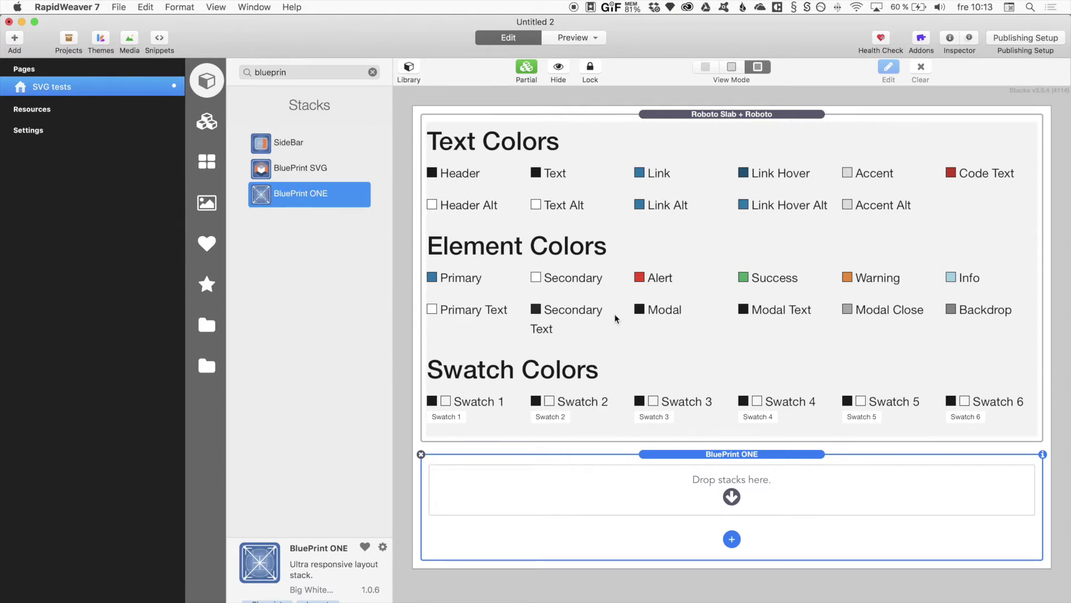
left_click(733, 539)
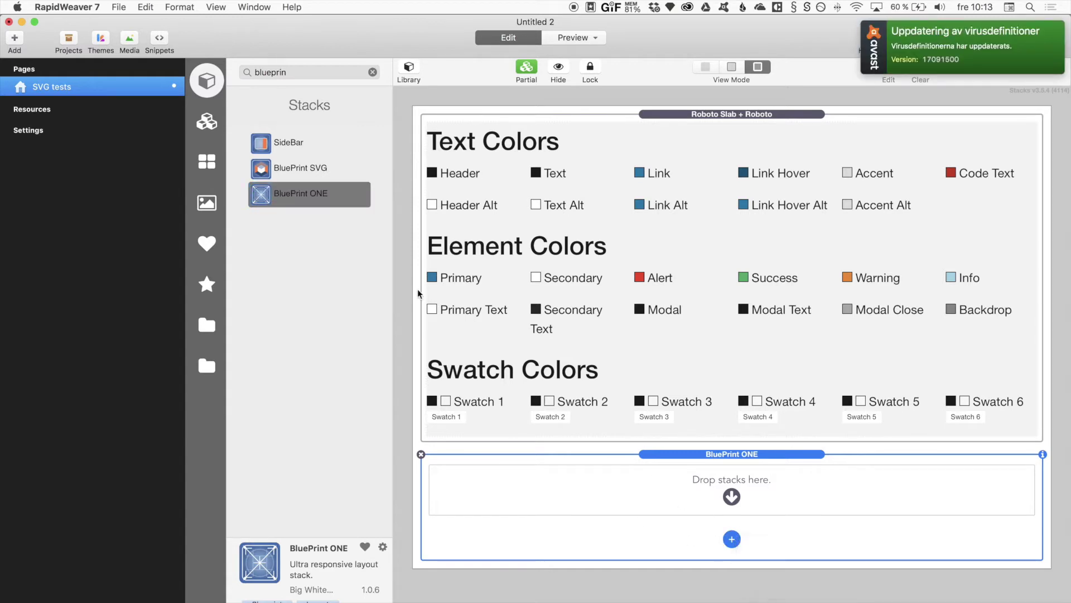
left_click(298, 173)
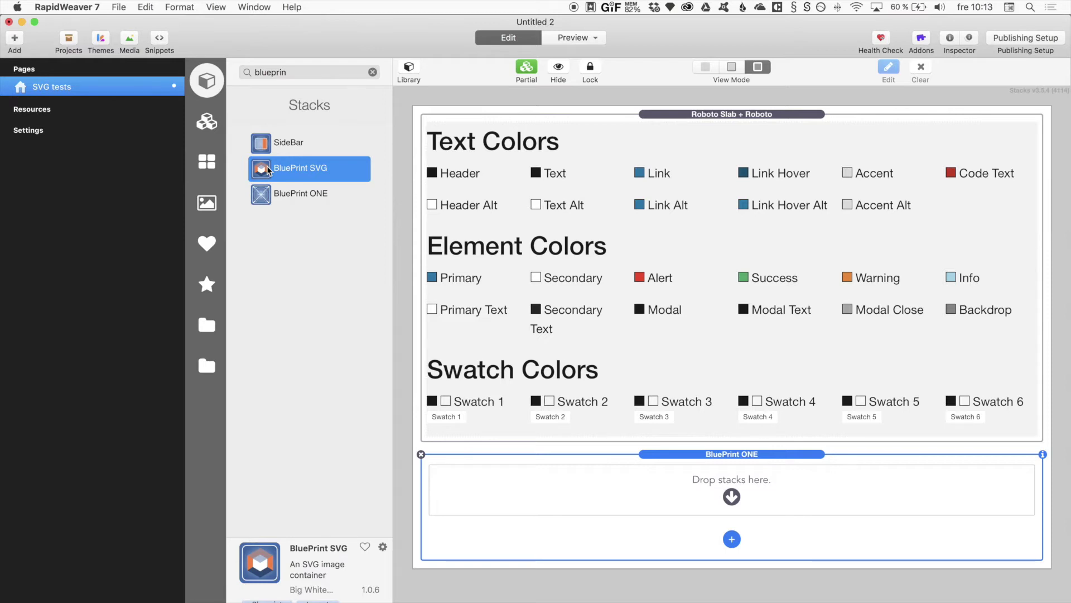
left_click_drag(268, 170, 717, 484)
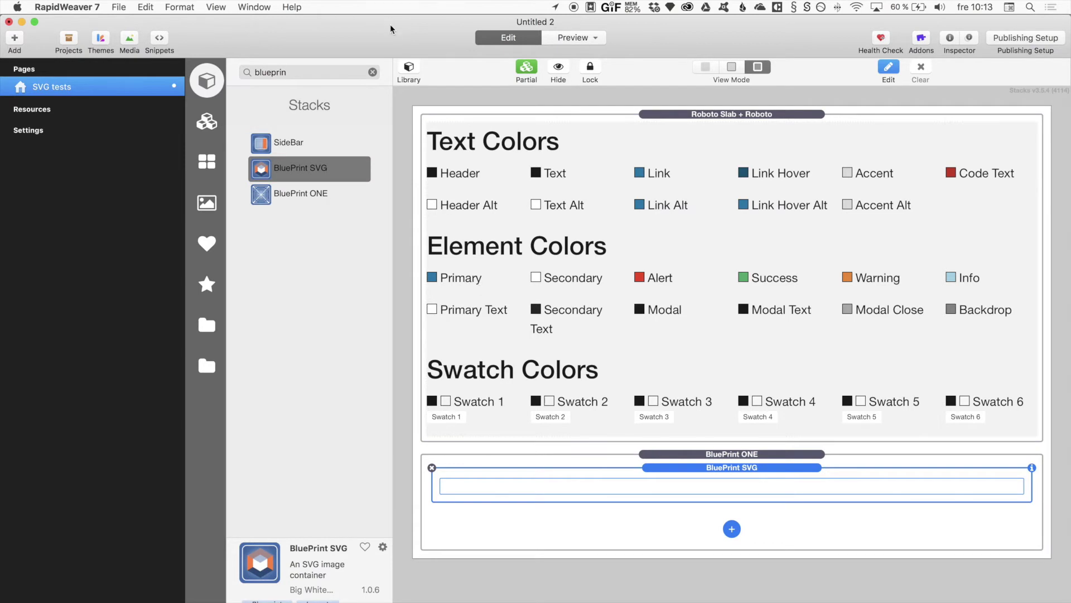
Close the Stacks library and view the BluePrint SVG stack's settings in the Inspector.
left_click(409, 69)
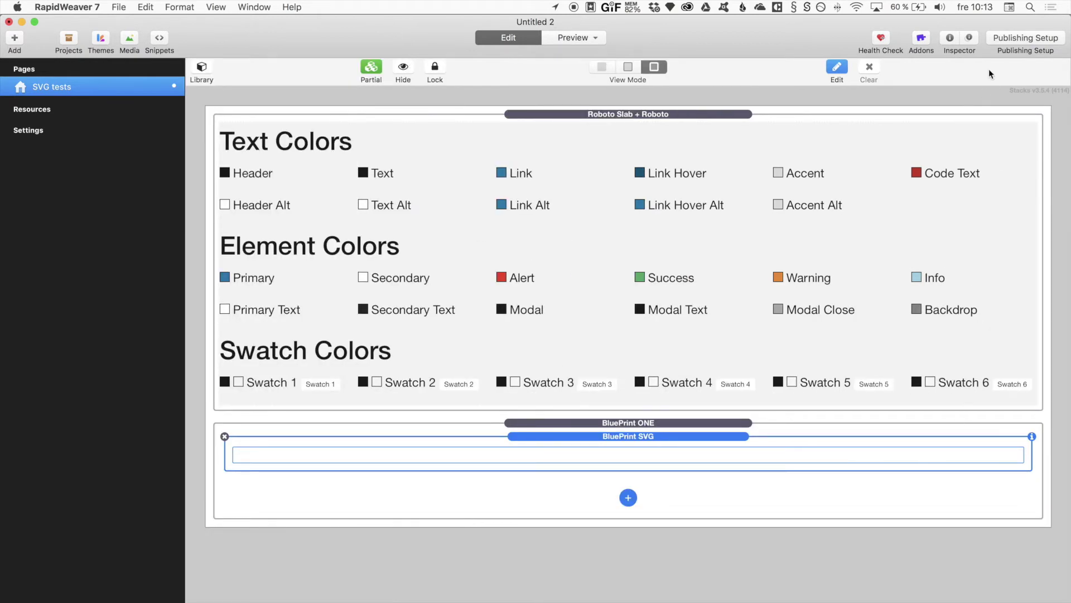
left_click(952, 41)
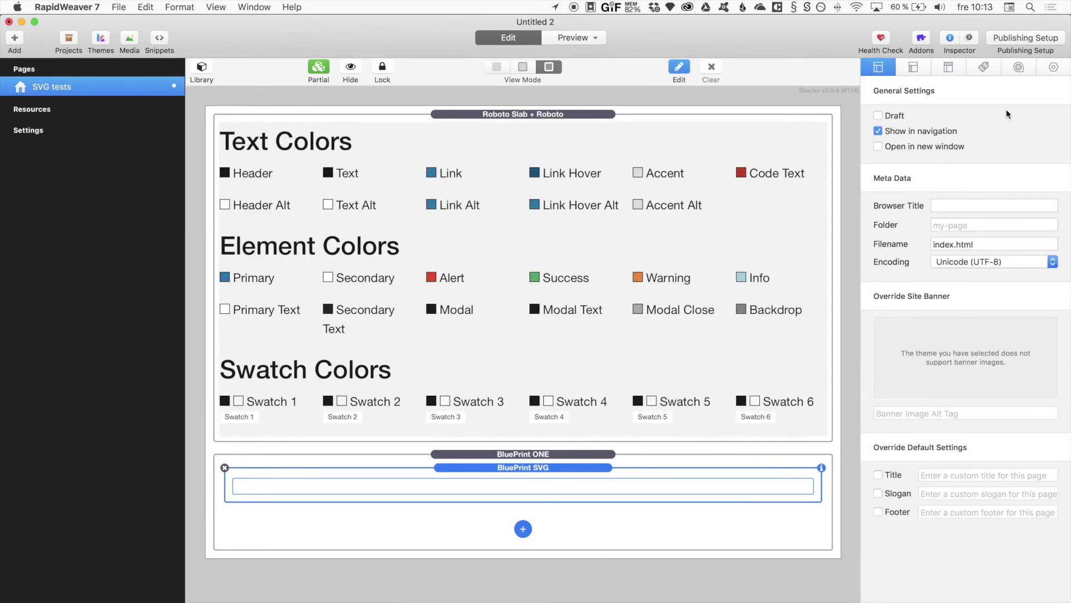
left_click(1053, 67)
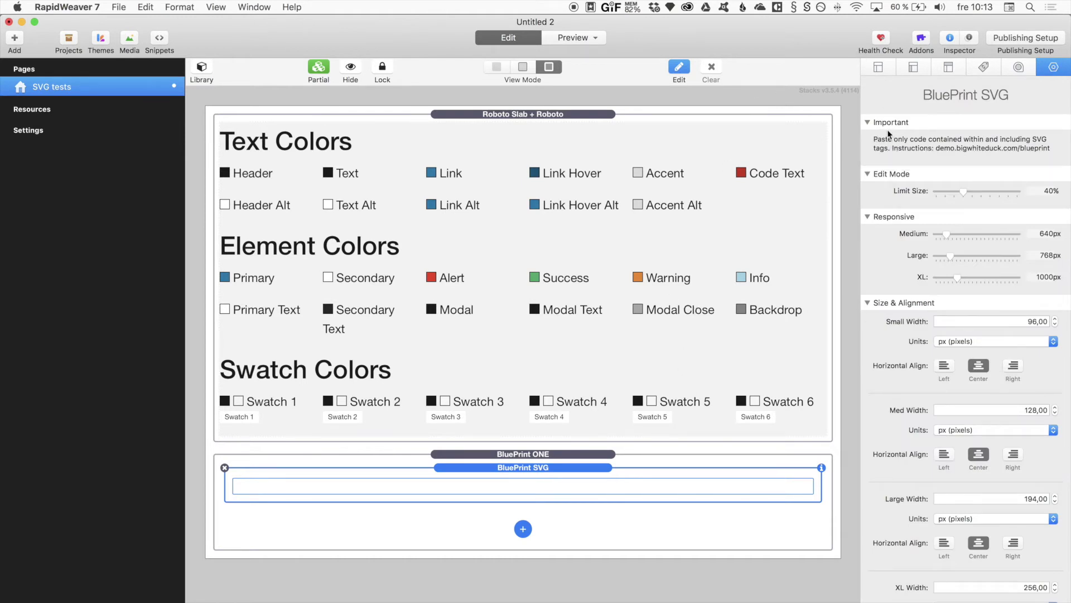
left_click(933, 148)
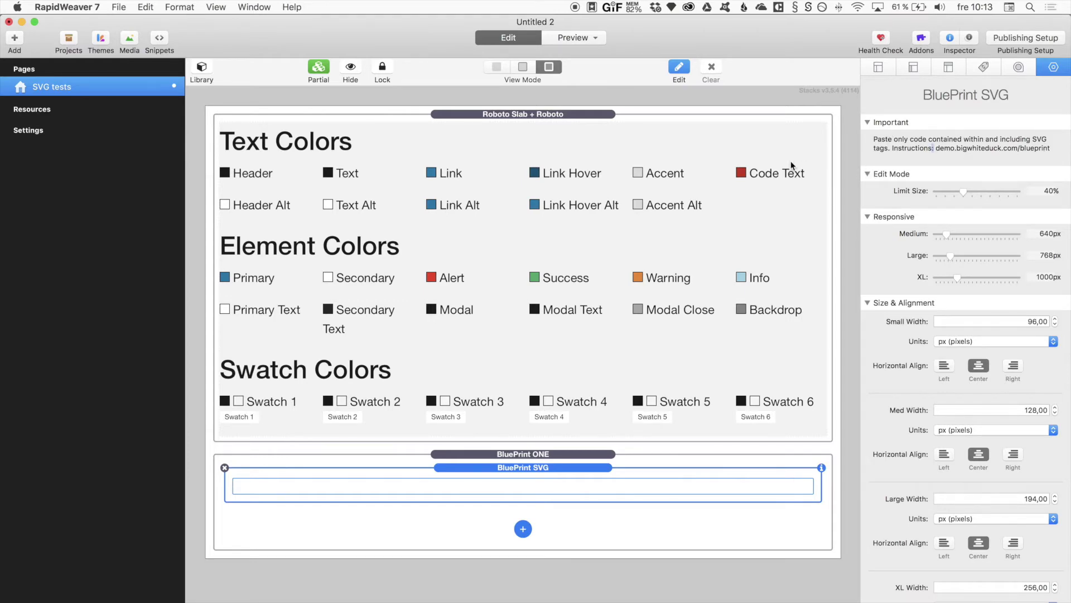
key("super+Tab")
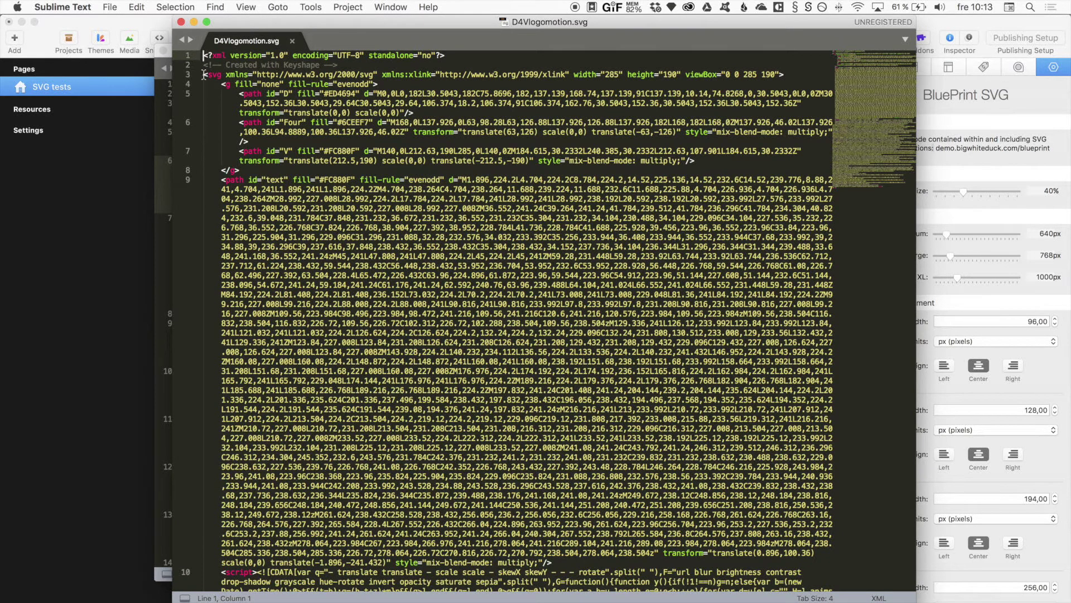
In Sublime Text, select the svg code from line 3 to the end of the file, then return to RapidWeaver.
left_click_drag(204, 55, 404, 66)
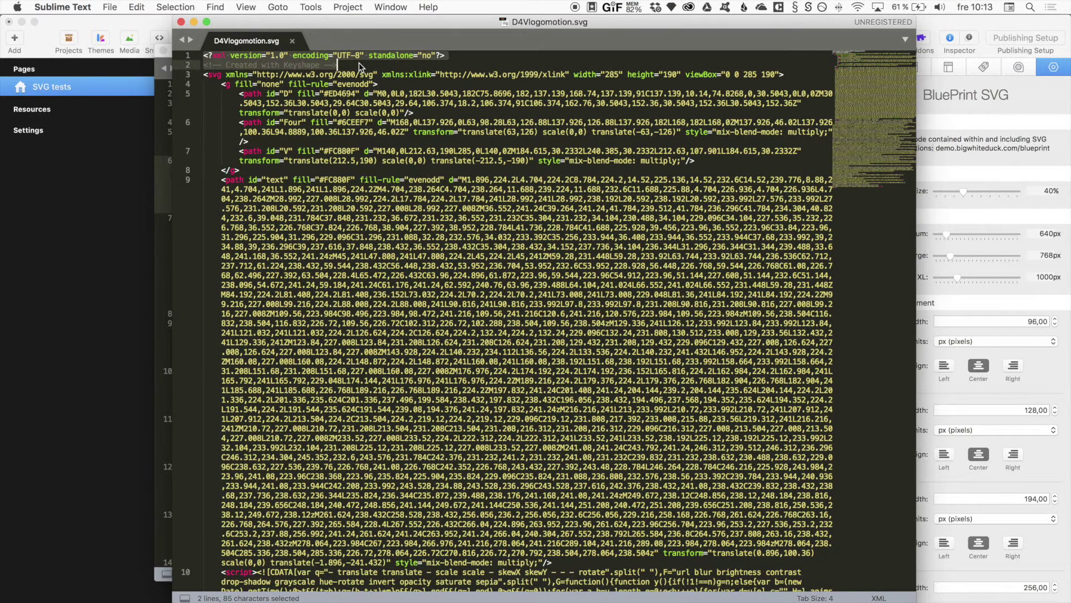
triple_click(204, 77)
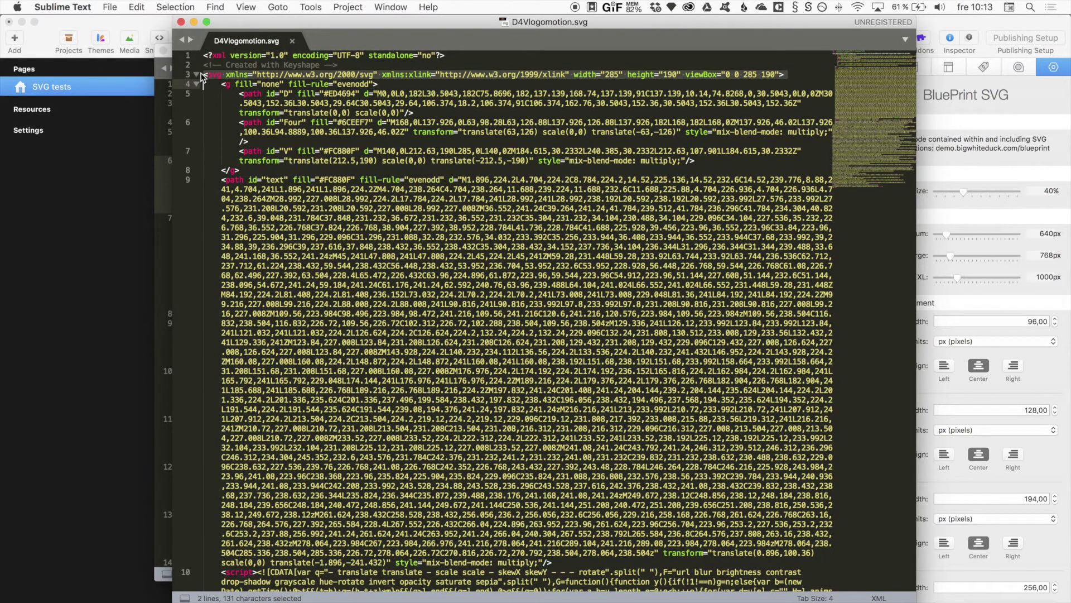
left_click(204, 76)
left_click_drag(204, 76, 208, 78)
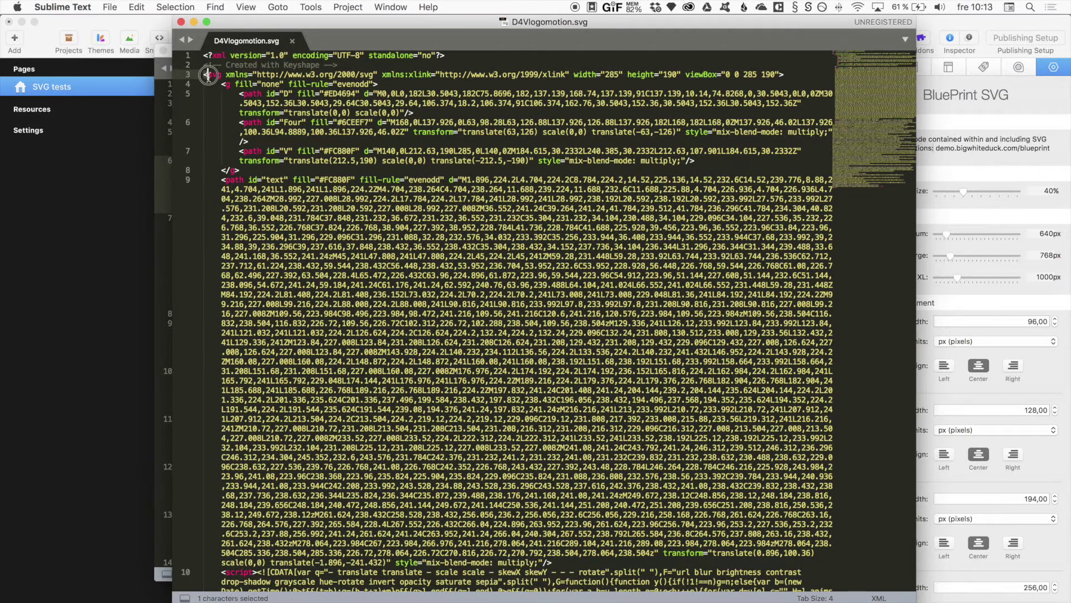
left_click(205, 76)
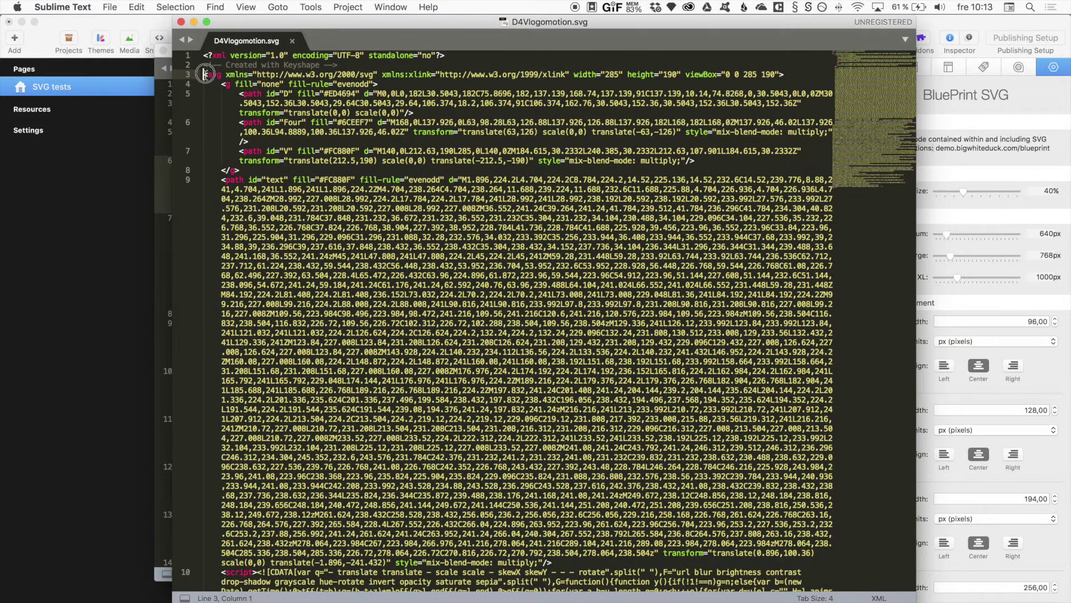
left_click_drag(205, 74, 239, 577)
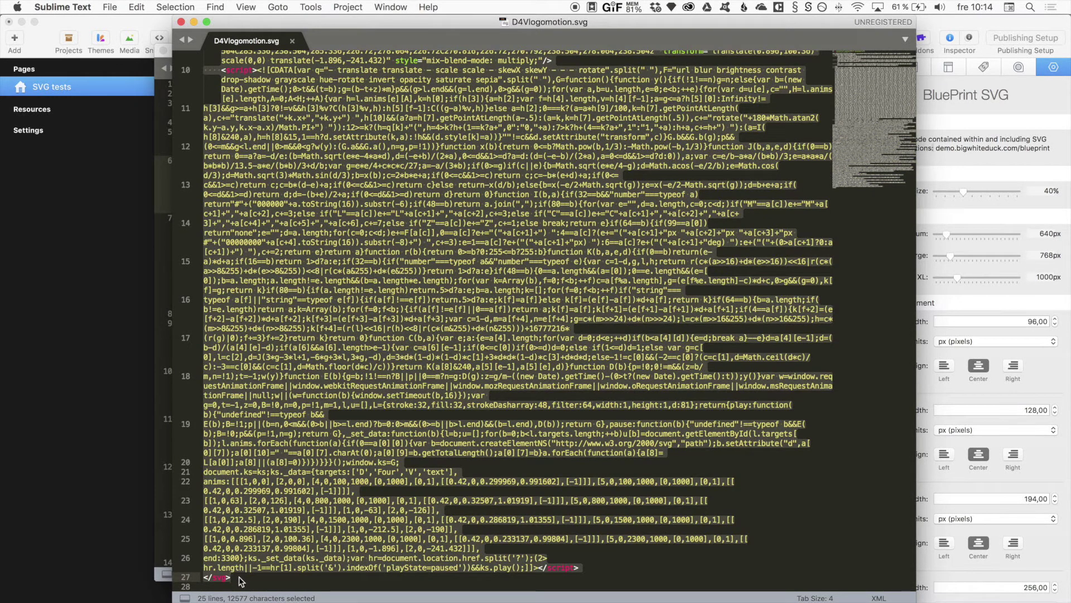
key("super+Tab")
key("super+Tab")
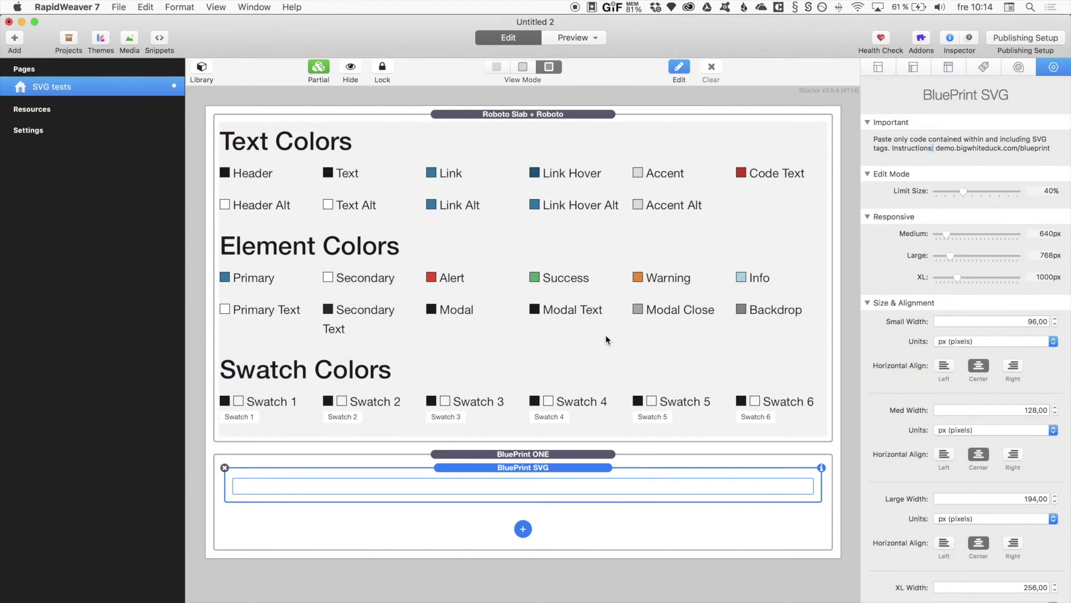
Replace the BluePrint SVG stack's placeholder with the copied logo code and preview the multicoloured DFV logo.
double_click(508, 480)
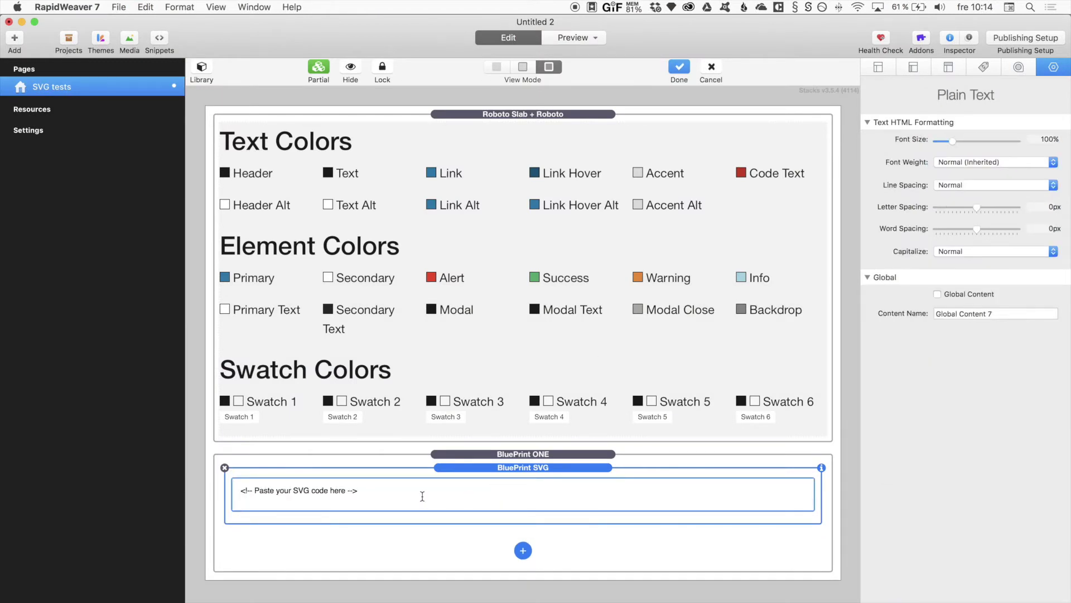
key("super+a")
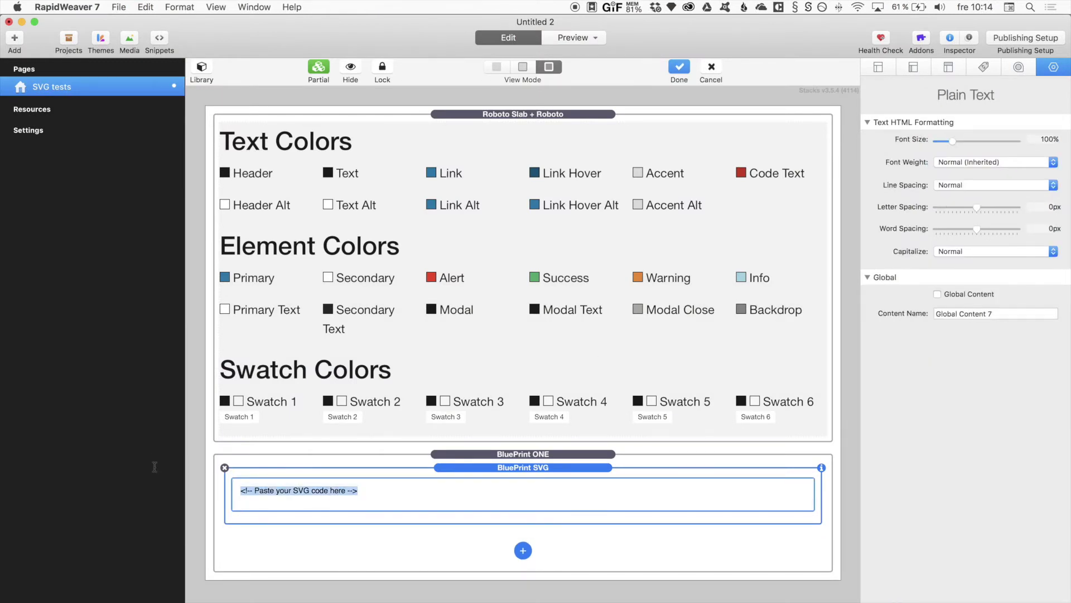
key("super+v")
left_click(480, 310)
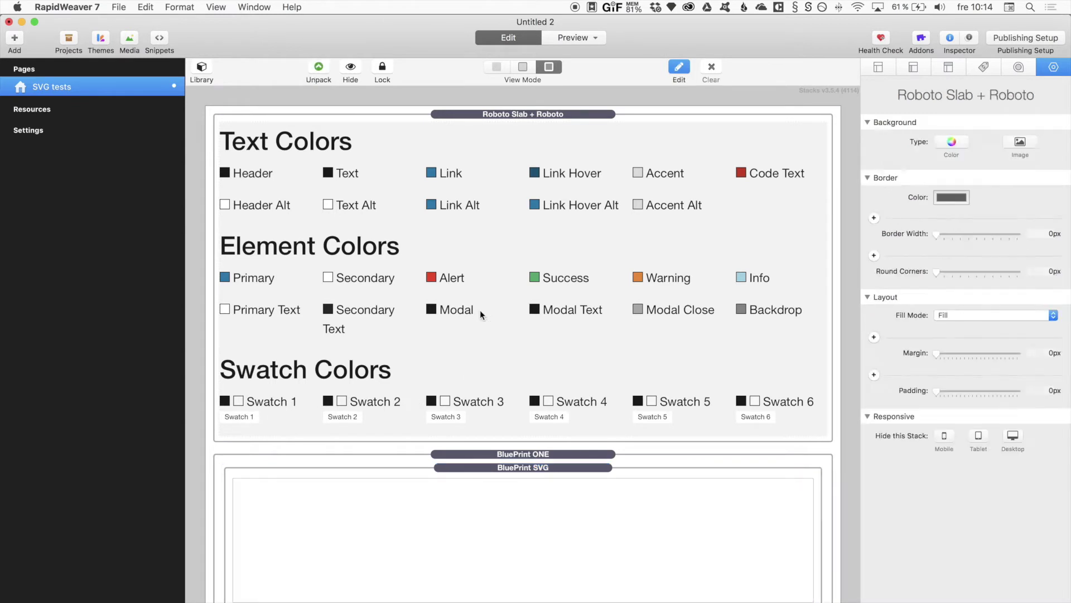
scroll(488, 305, "down", 3)
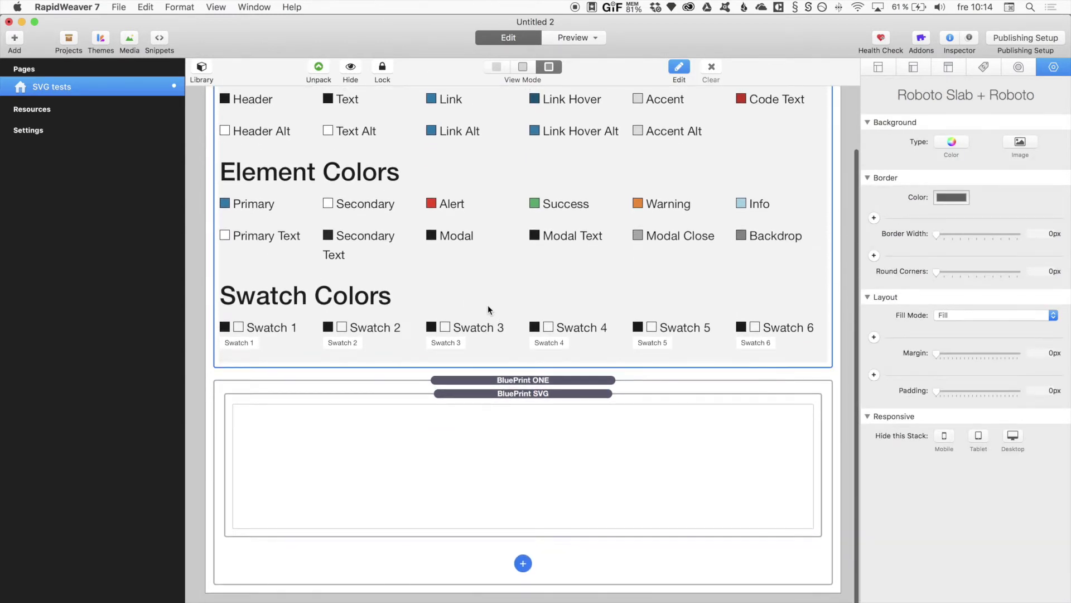
key("super+r")
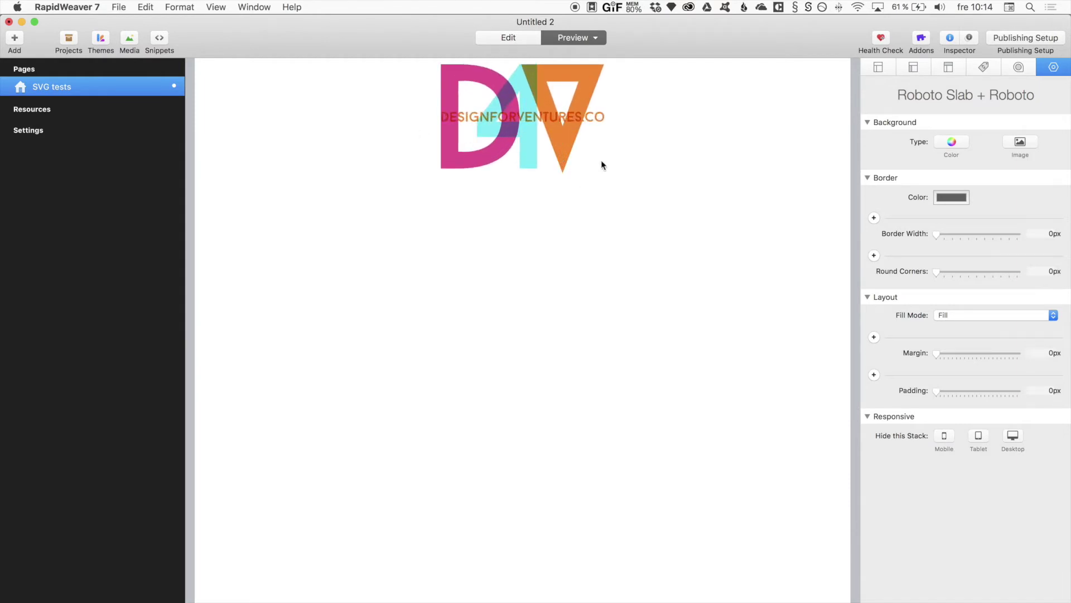
key("super+e")
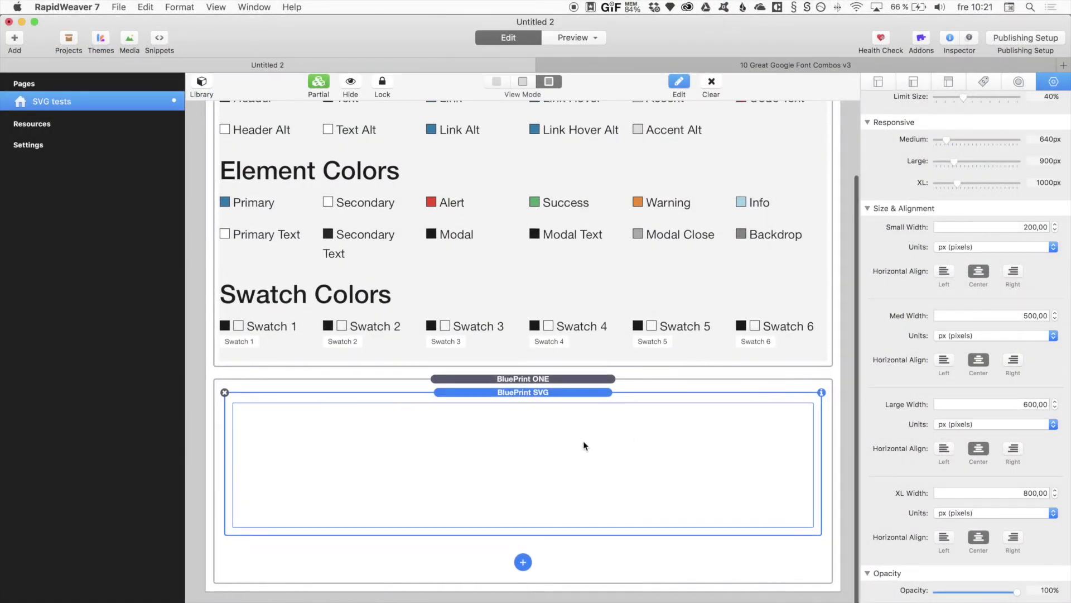
Enable 'Recolor fills?' on the SVG stack and preview the logo rendered in light cyan.
scroll(561, 438, "down", 1)
scroll(564, 442, "up", 1)
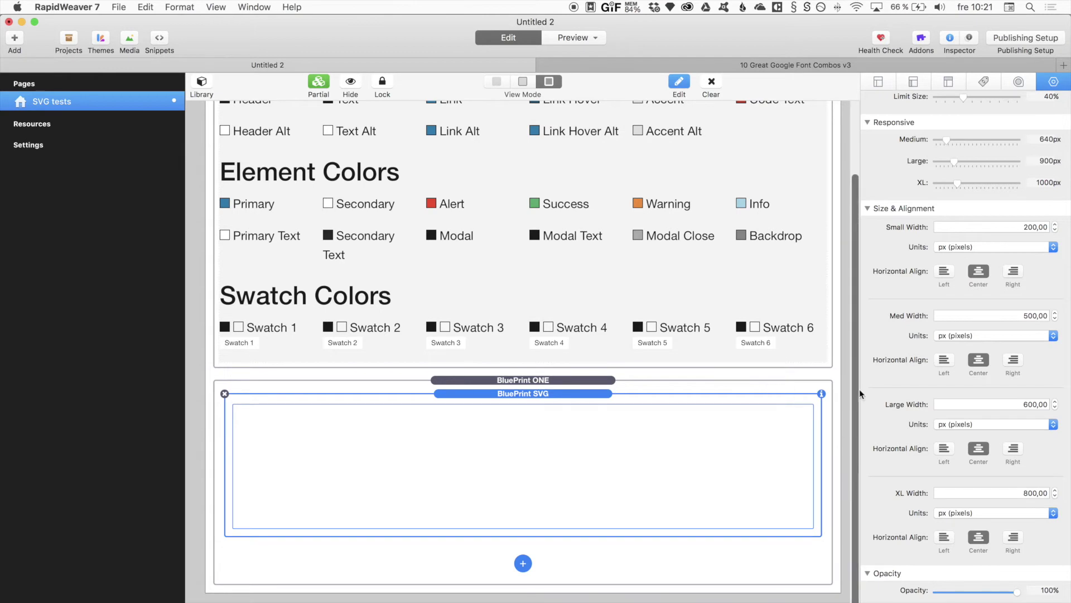
scroll(863, 390, "down", 5)
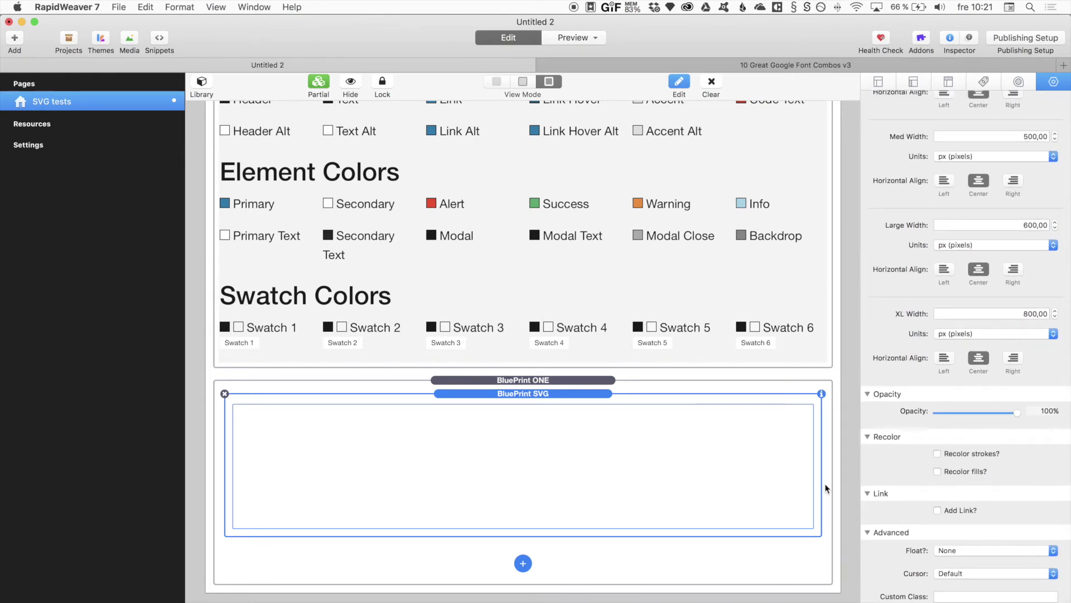
left_click(938, 471)
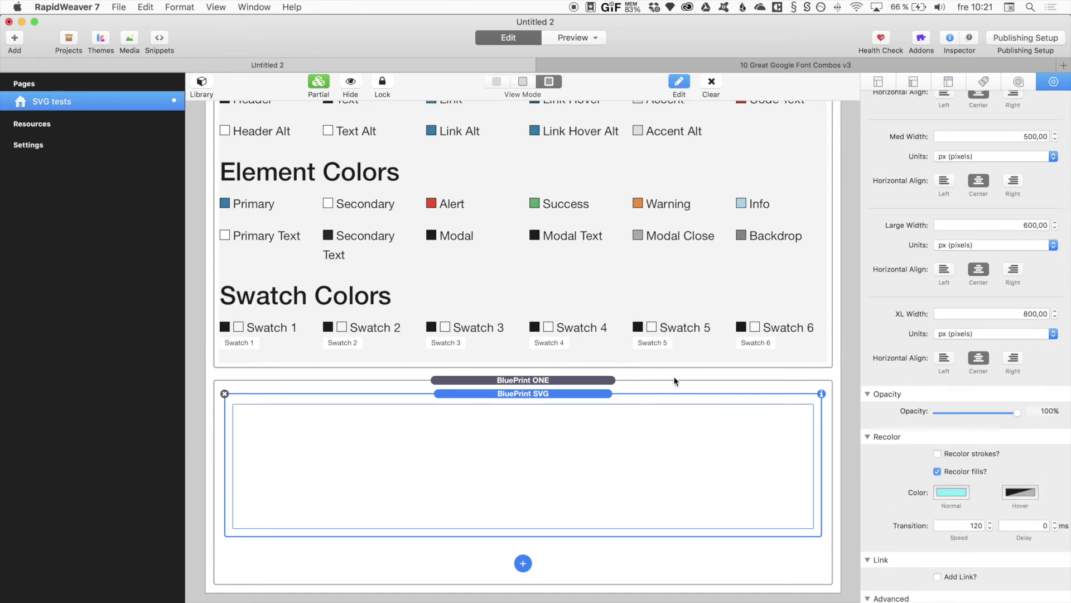
key("super+shift+p")
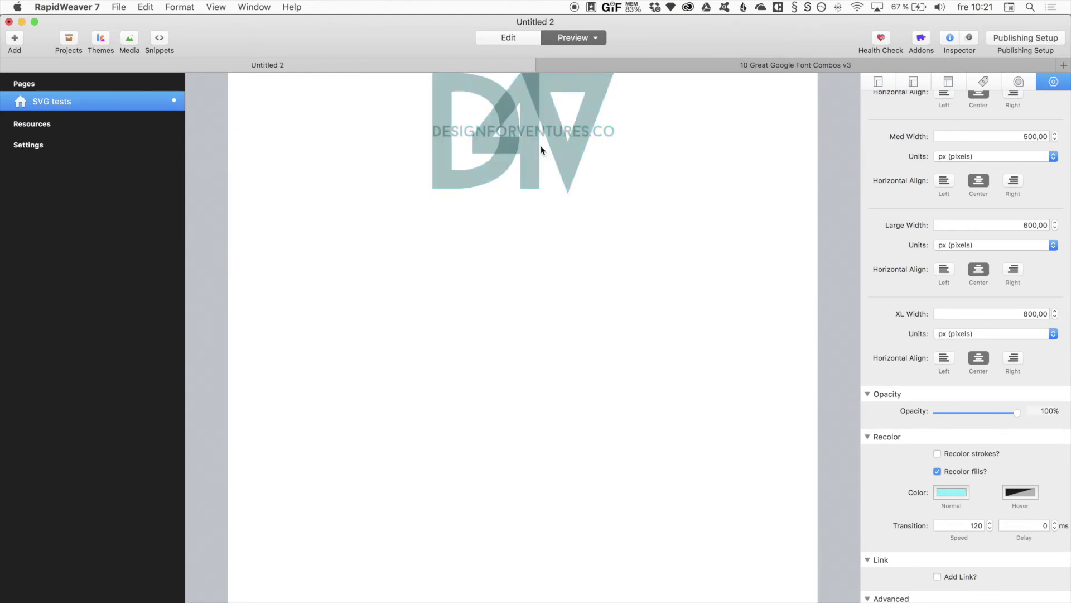
Set the logo's normal fill colour to magenta.
left_click(951, 493)
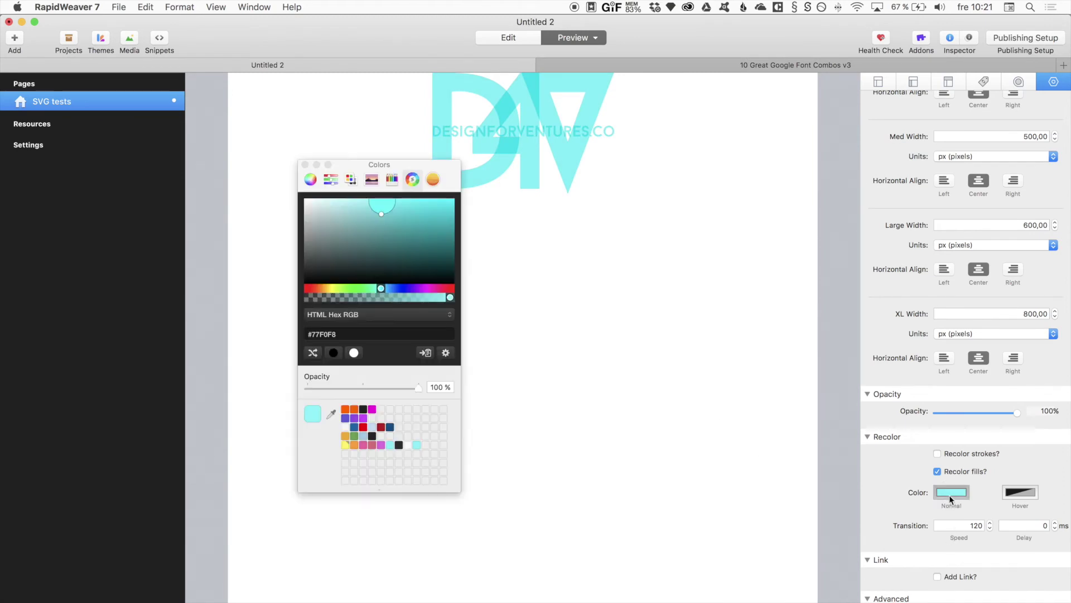
left_click(354, 445)
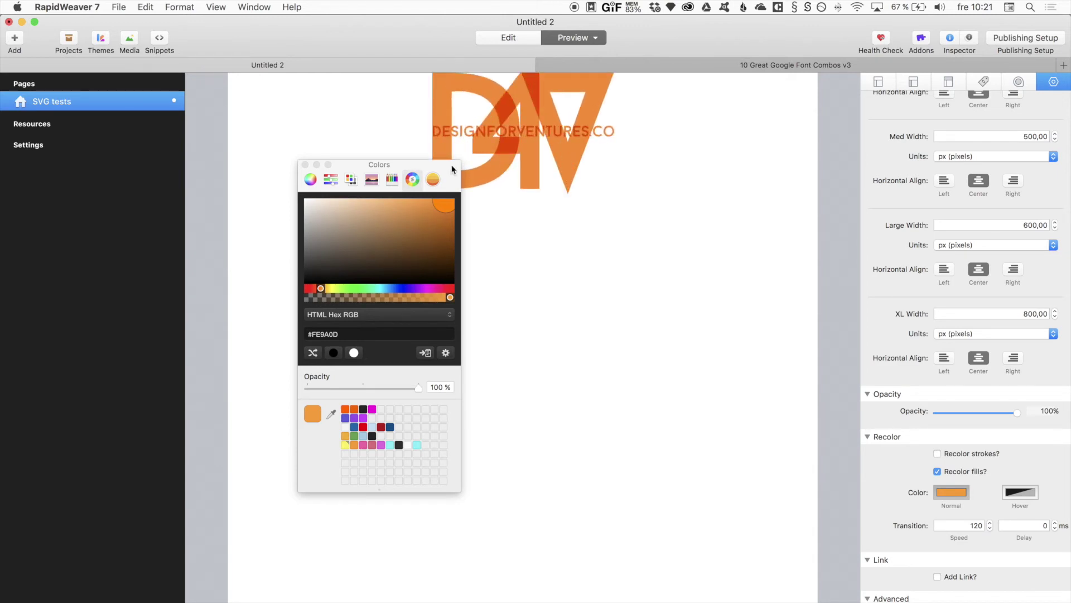
left_click(380, 446)
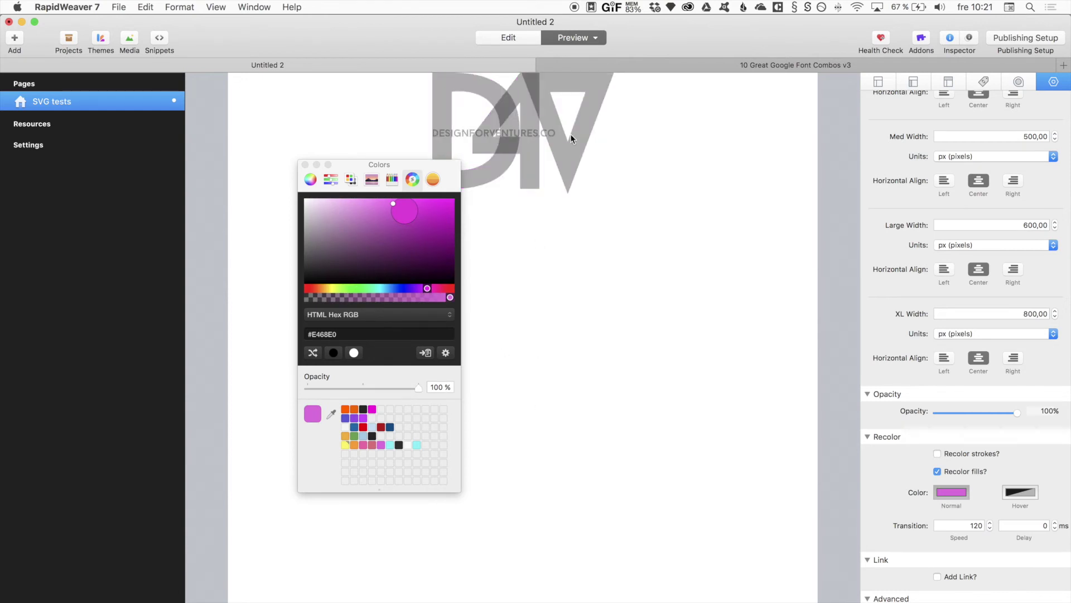
Set the hover fill to yellow #FEF24D and check the logo in a narrowed Chrome window.
left_click(1025, 493)
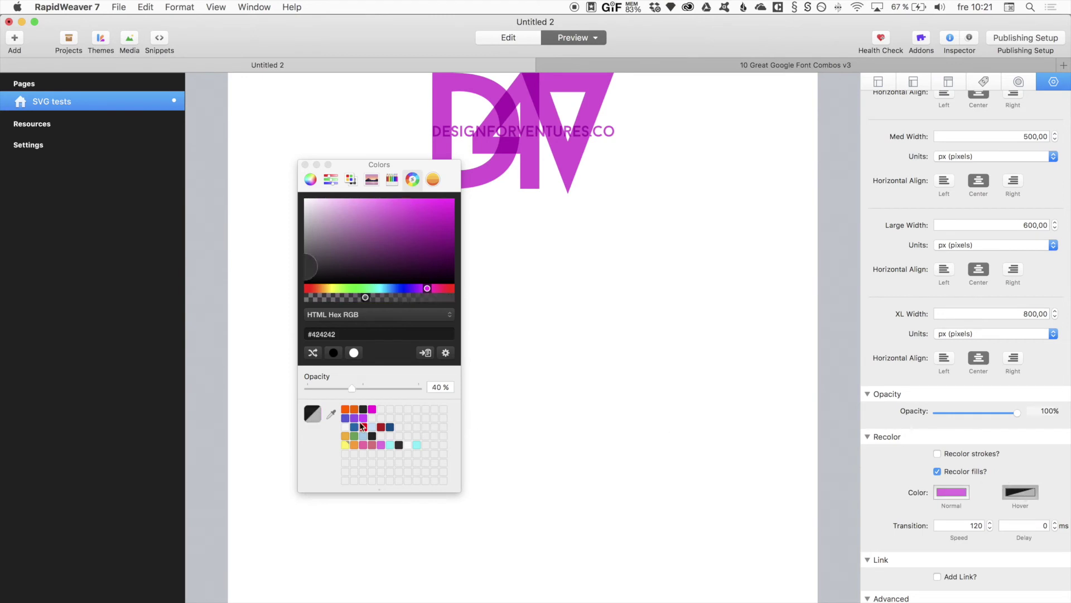
left_click(346, 448)
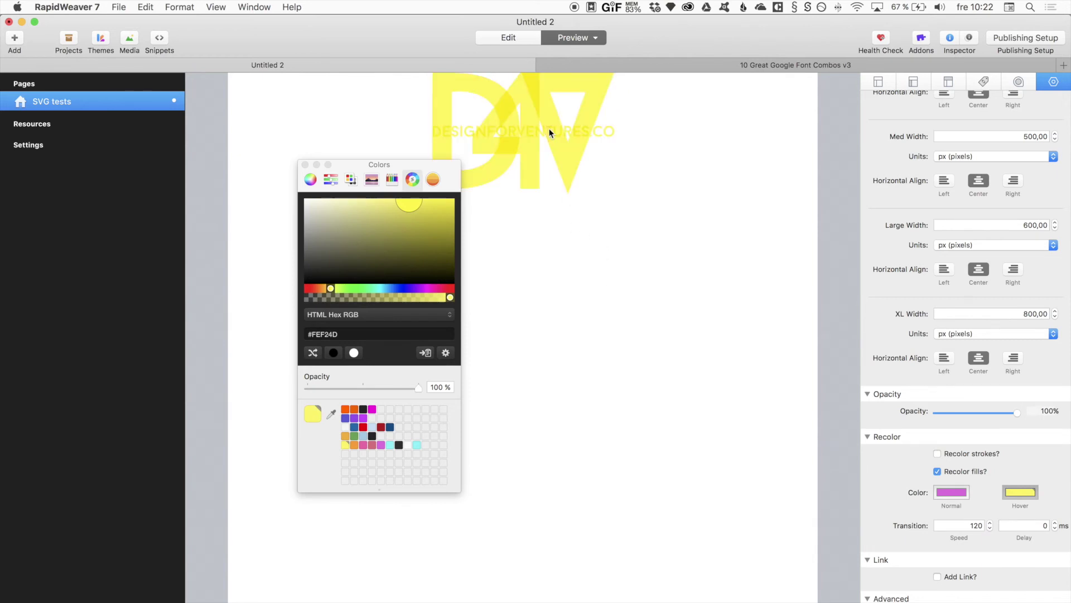
scroll(1000, 463, "down", 3)
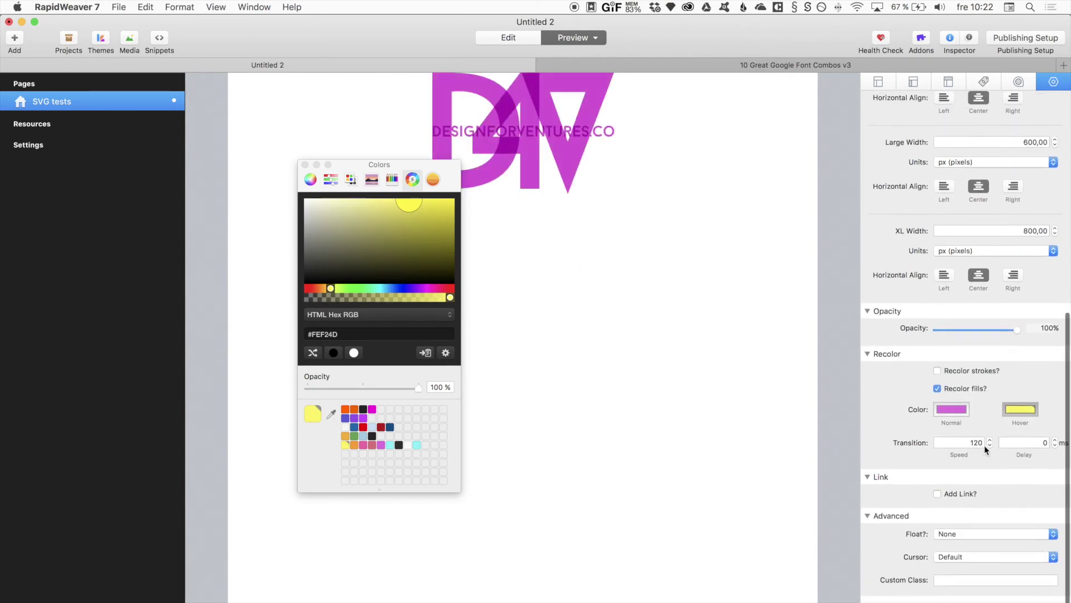
scroll(965, 440, "up", 1)
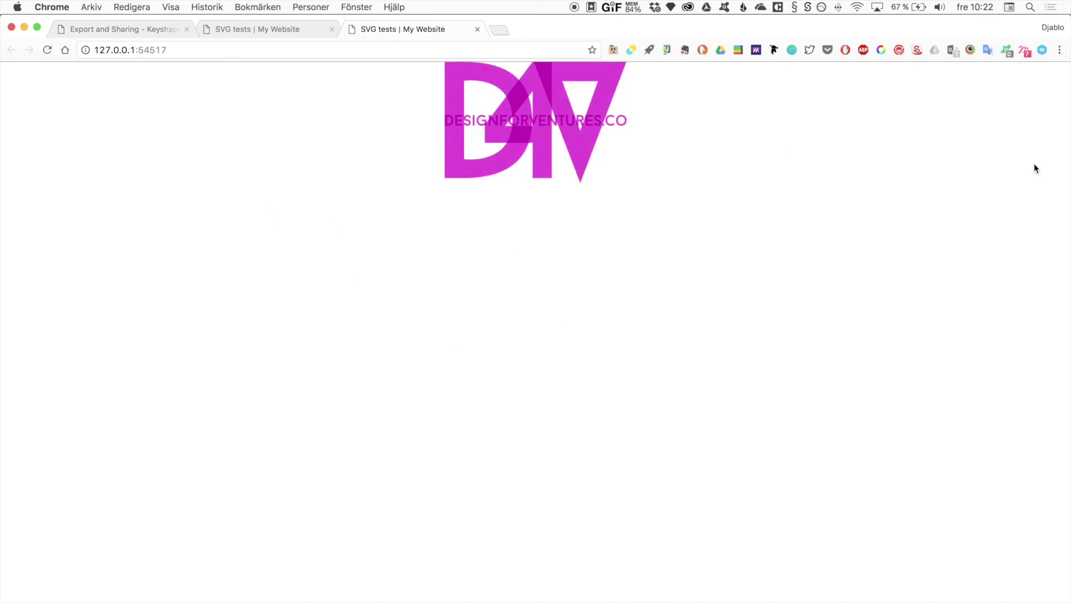
mouse_move(1065, 165)
left_mouse_down()
mouse_move(241, 170)
mouse_move(304, 140)
mouse_move(1066, 179)
left_mouse_up()
Visit the 10 Great Google Font Combos v3 project, return to Untitled 2 in Edit mode, then head for Safari.
key("super+Tab")
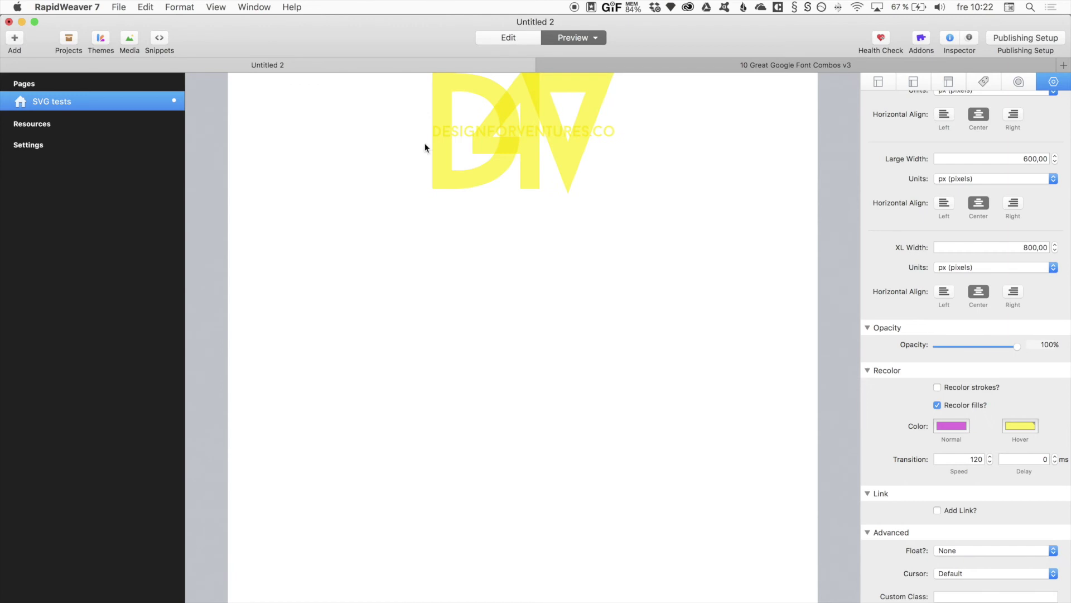
left_click(570, 65)
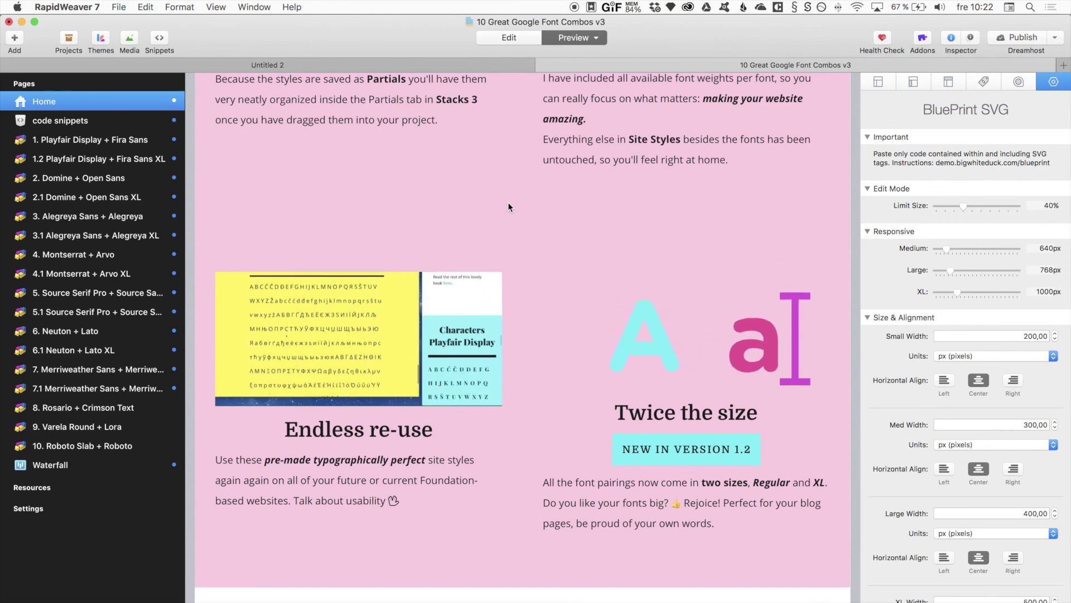
left_click(418, 68)
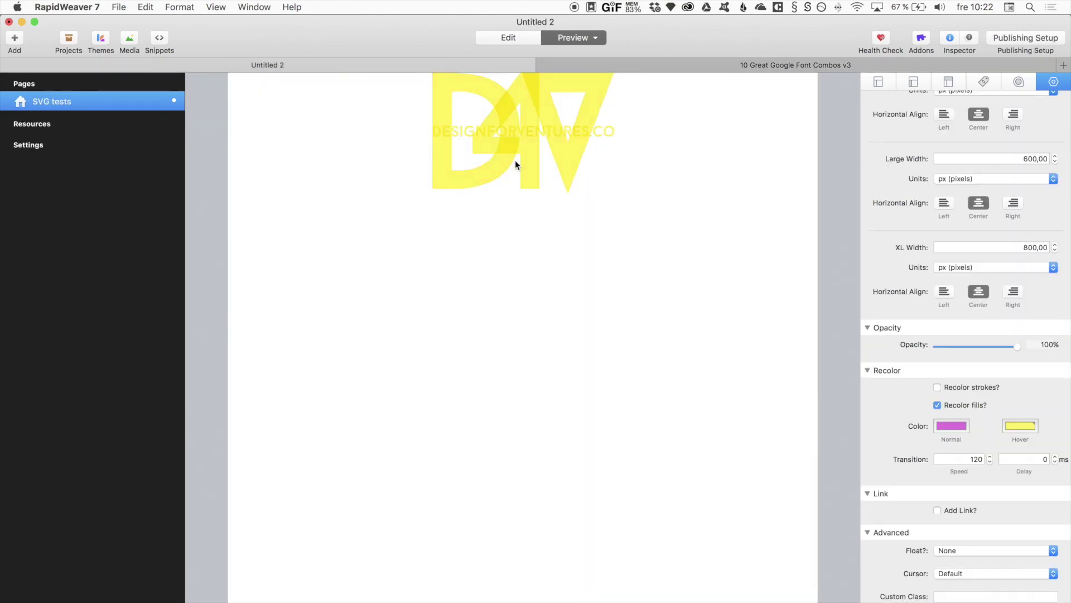
key("super+e")
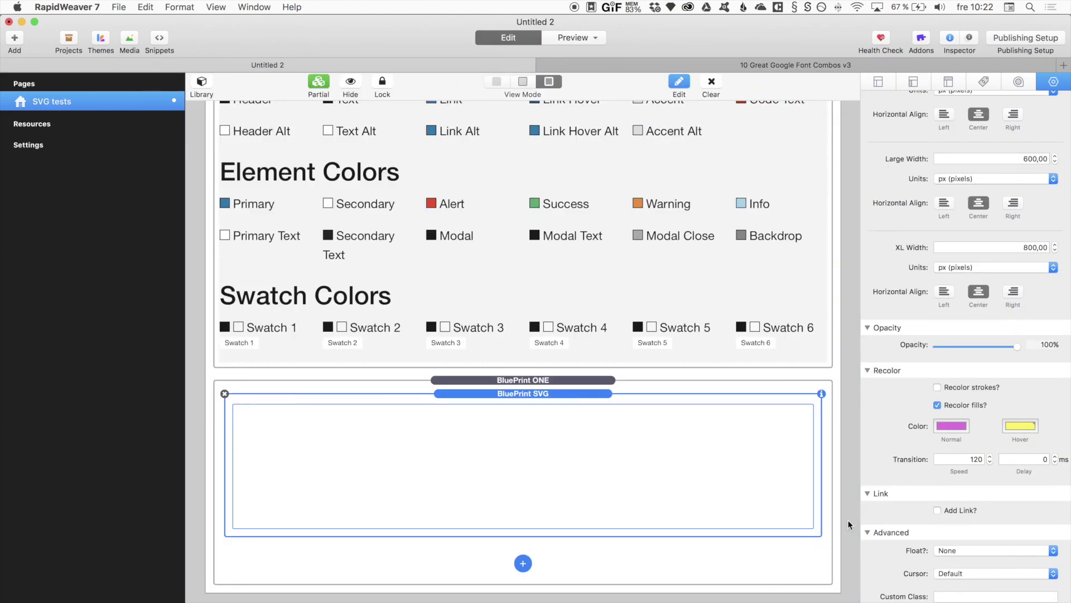
scroll(870, 491, "down", 2)
key("super+Tab")
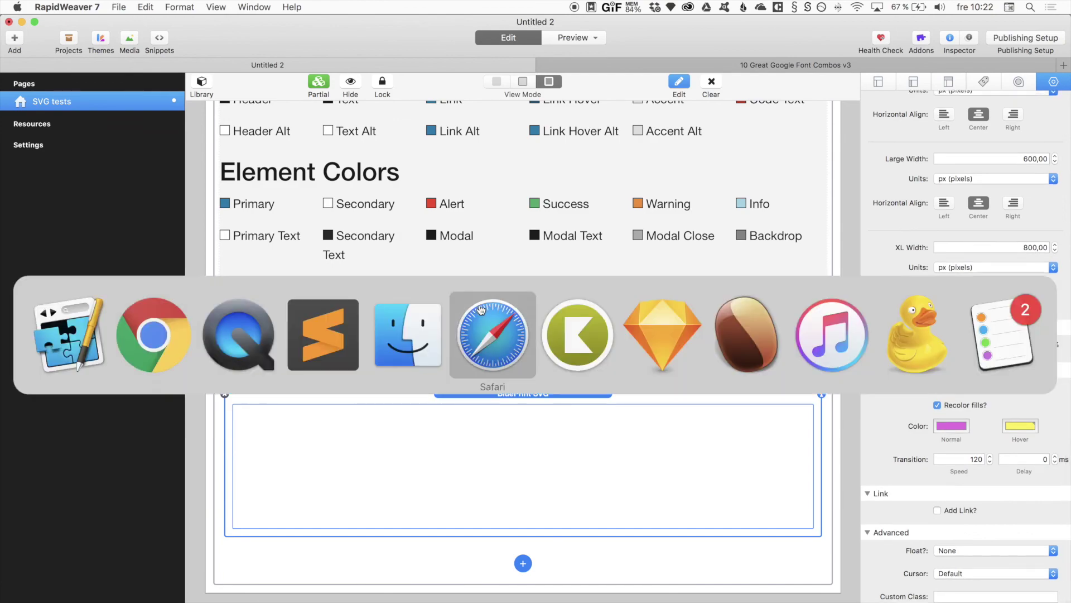